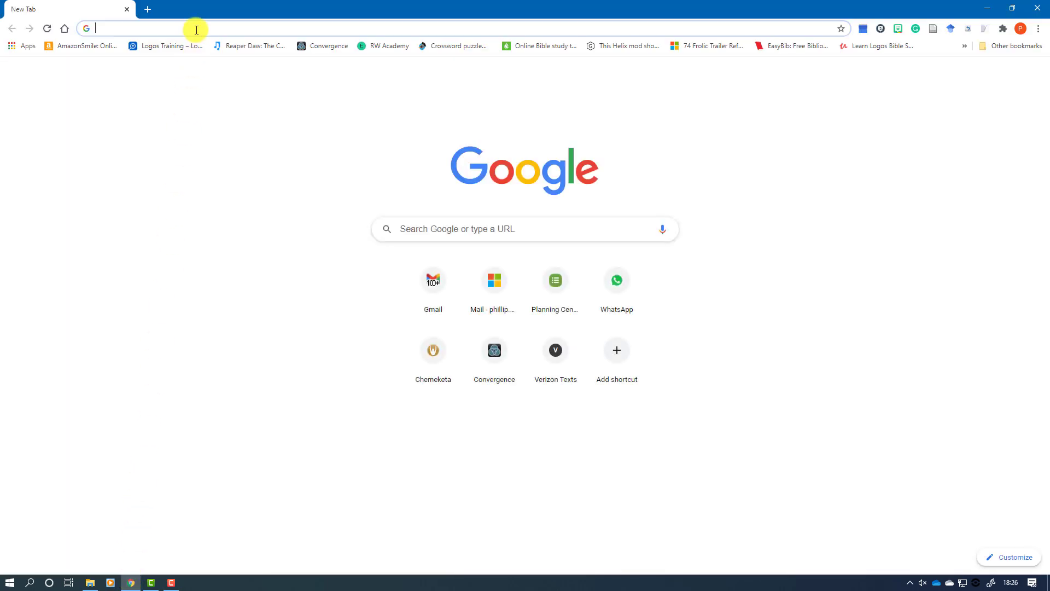
# Step: Load the pasted Oregon Landlord Compensation Fund address and expand Application Portal & Required Forms
pyautogui.rightClick(196, 30)
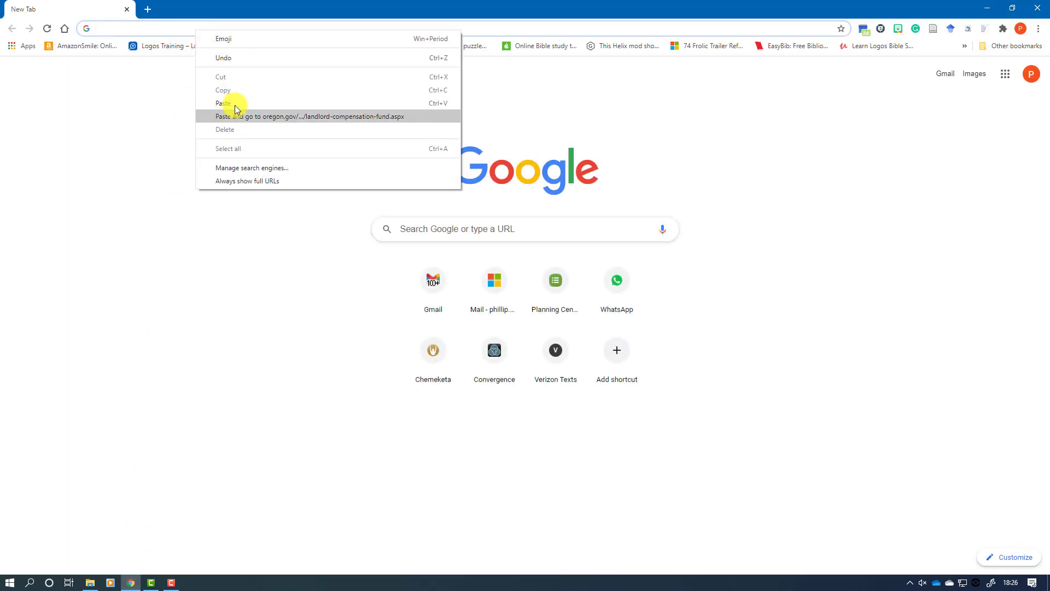
pyautogui.click(236, 109)
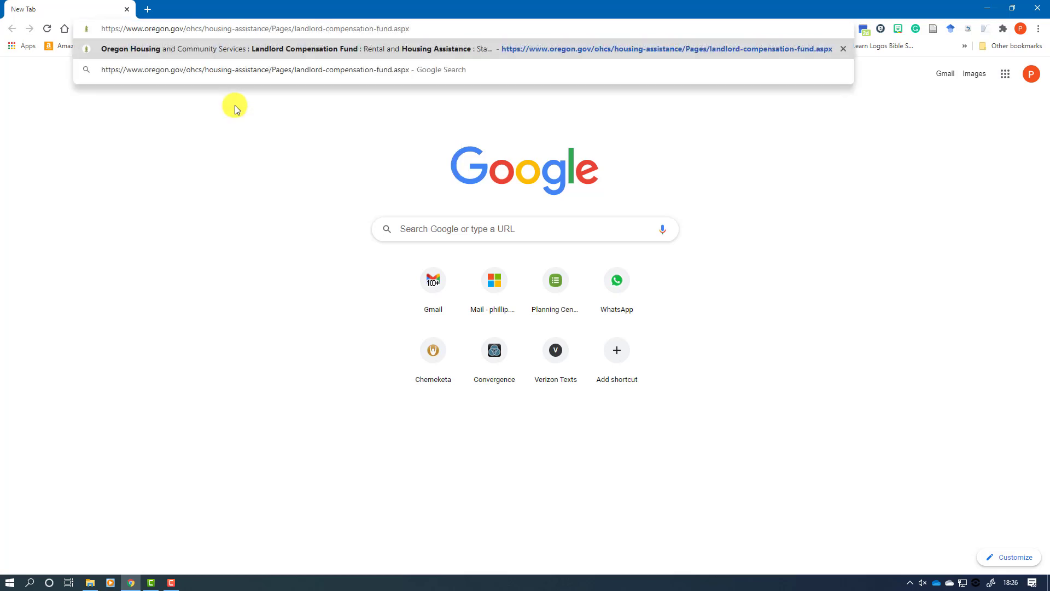
pyautogui.press('Return')
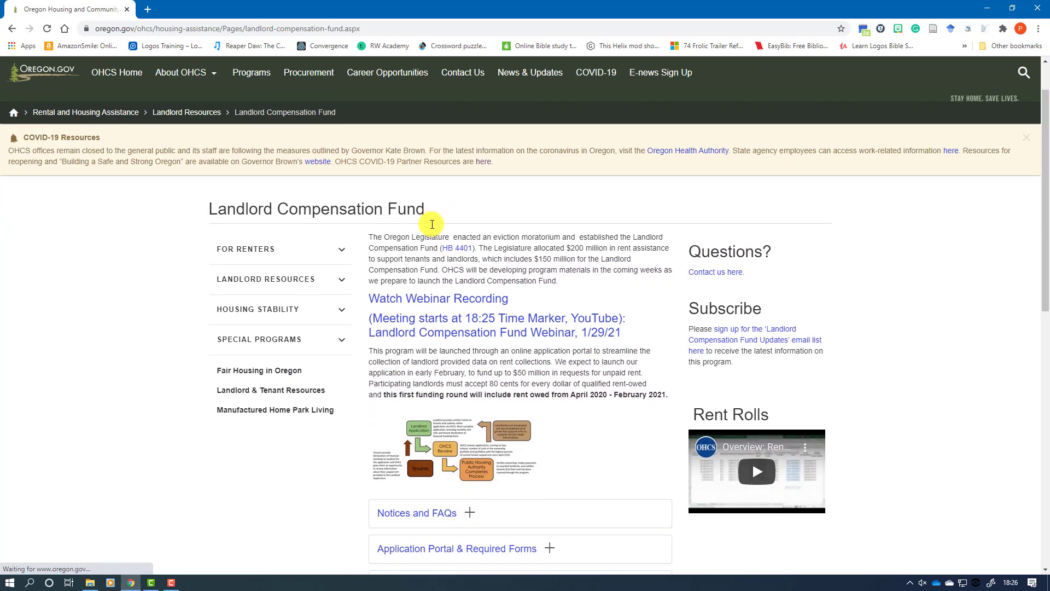
pyautogui.scroll(-3, 432, 223)
pyautogui.scroll(-2, 432, 224)
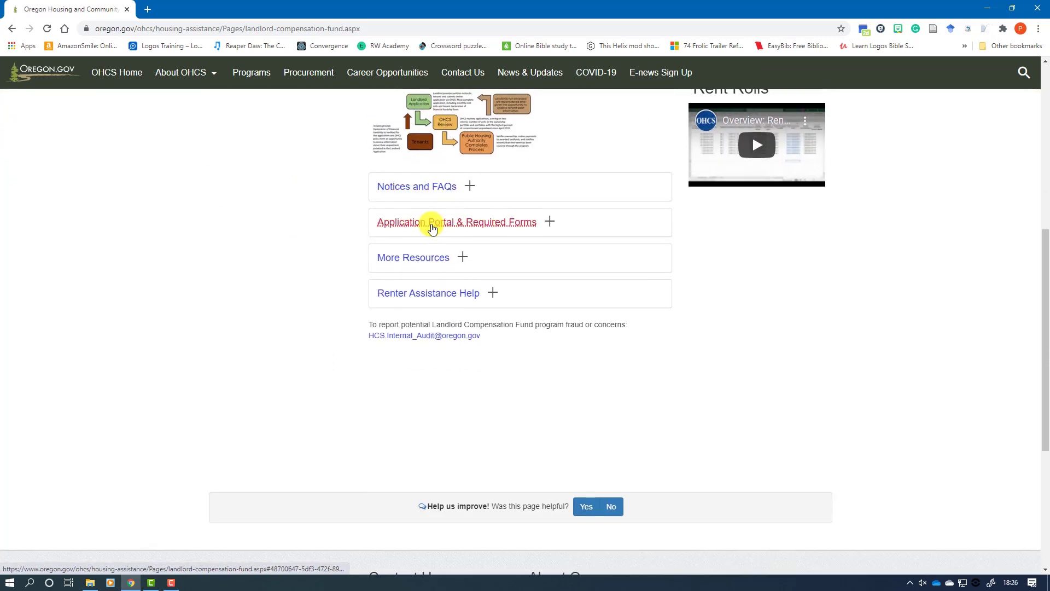
pyautogui.click(432, 227)
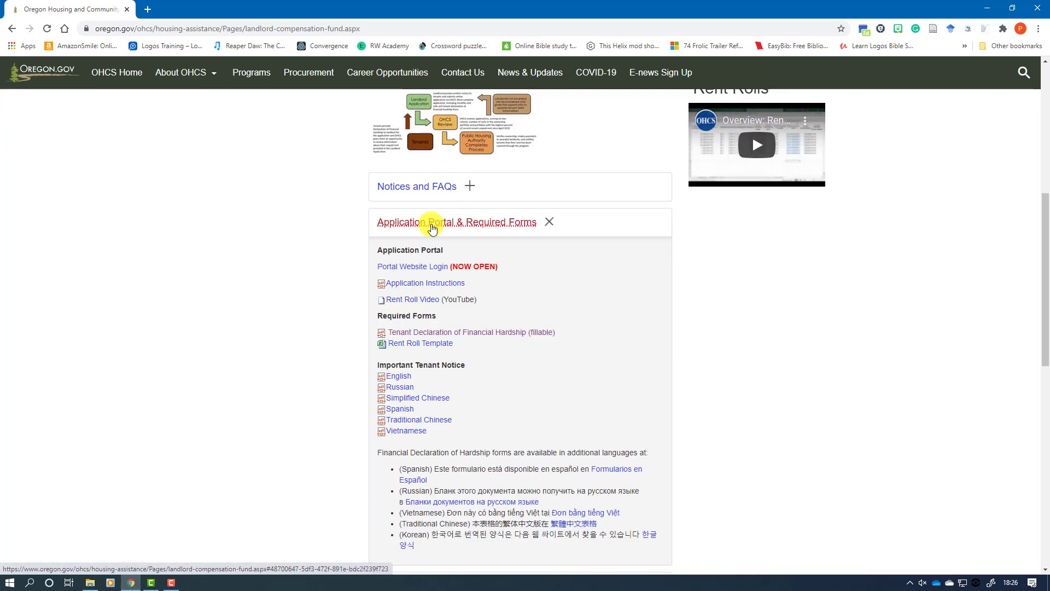
# Step: Save the Rent Roll Template as 02-17-2021-lcf-import-template.xlsx in the LCF Downloads folder
pyautogui.click(409, 344)
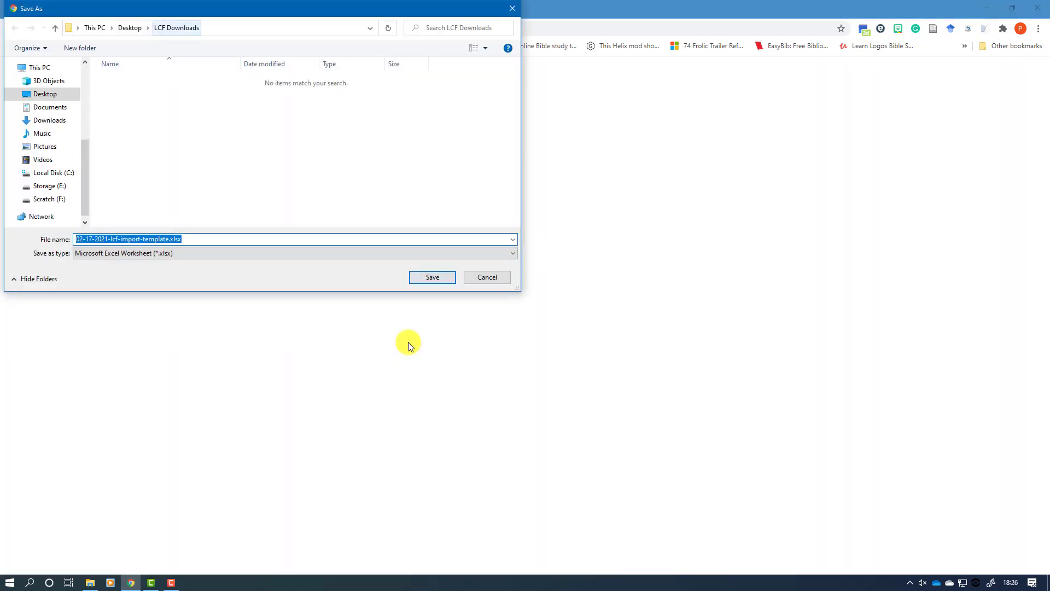
pyautogui.click(438, 277)
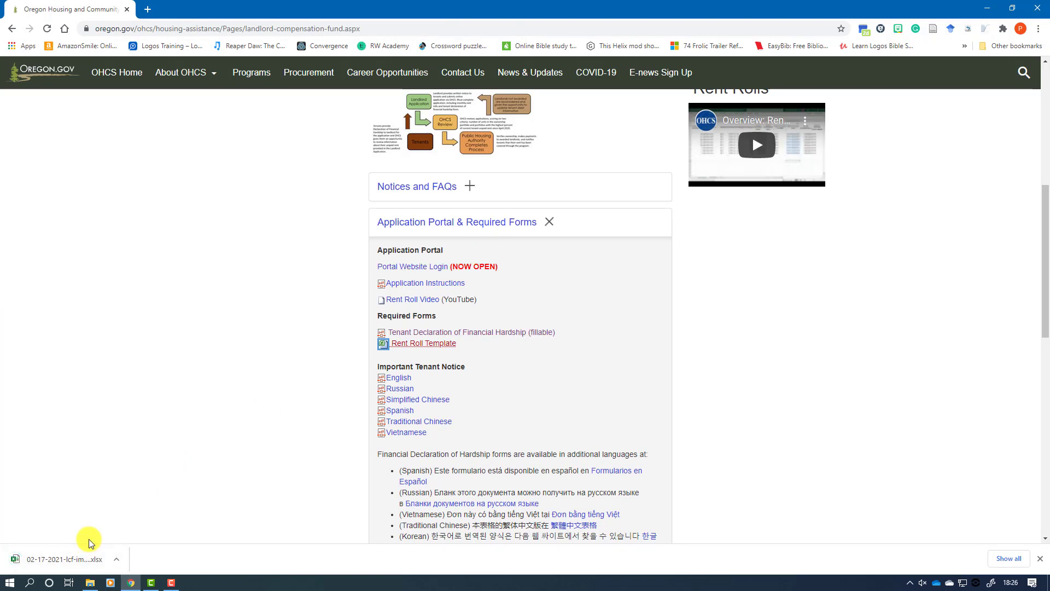
# Step: Close Chrome and open 02-17-2021-lcf-import-template.xlsx from the desktop LCF Downloads folder in Excel
pyautogui.click(1044, 6)
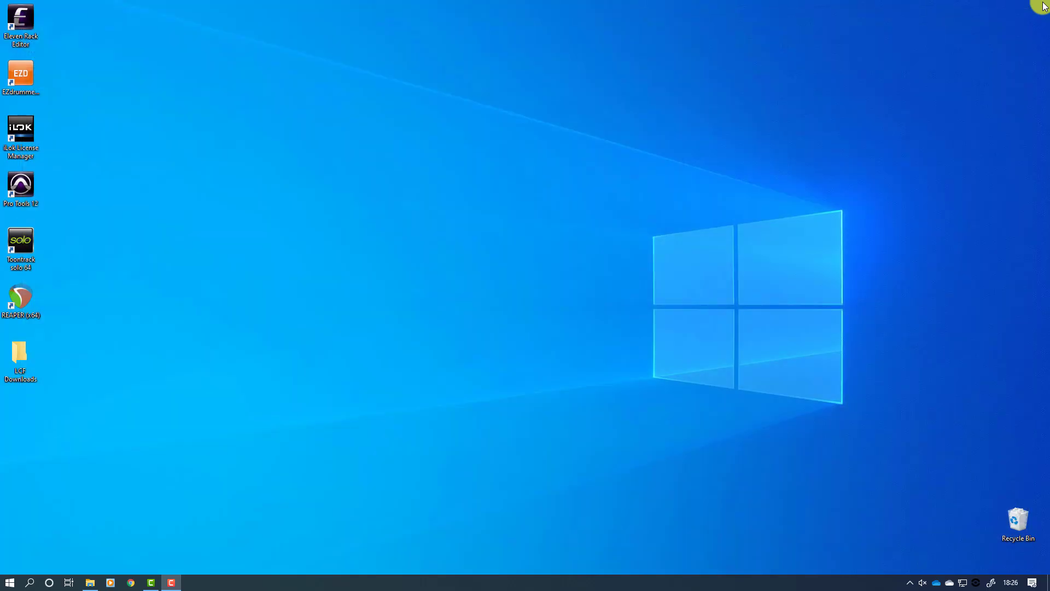
pyautogui.doubleClick(18, 349)
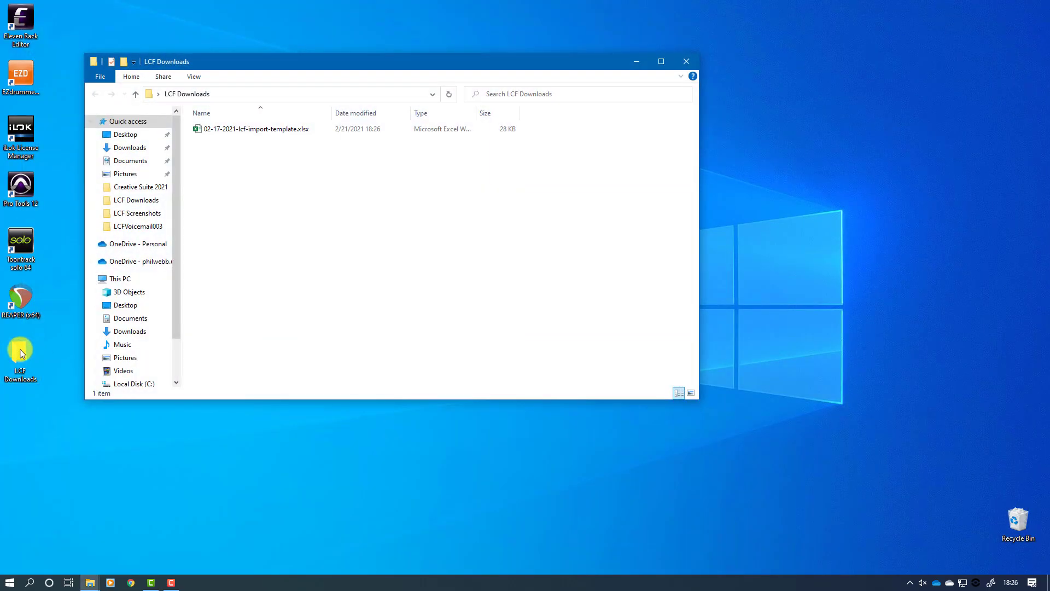
pyautogui.click(249, 131)
pyautogui.doubleClick(249, 130)
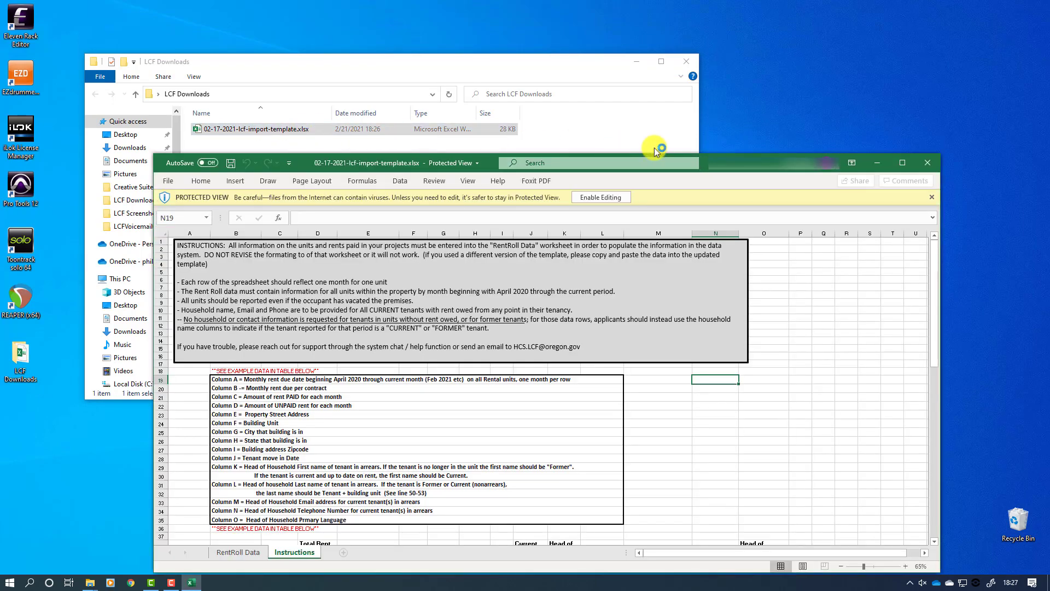
# Step: Maximize Excel, enable editing, look over the Instructions sheet, and switch to the RentRoll Data sheet
pyautogui.click(900, 162)
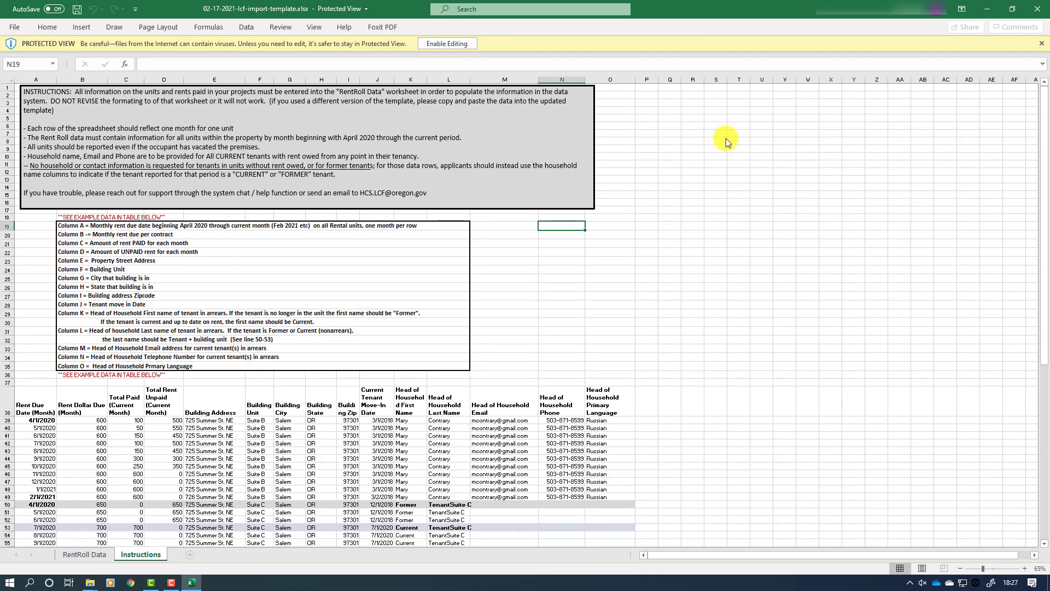
pyautogui.click(450, 43)
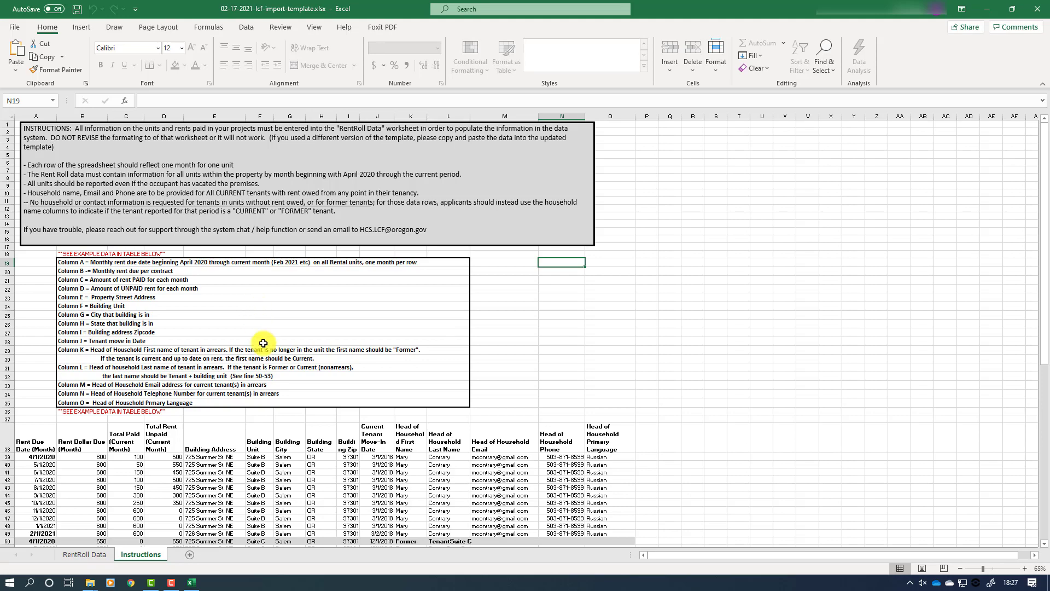
pyautogui.scroll(-4, 287, 427)
pyautogui.scroll(-2, 287, 427)
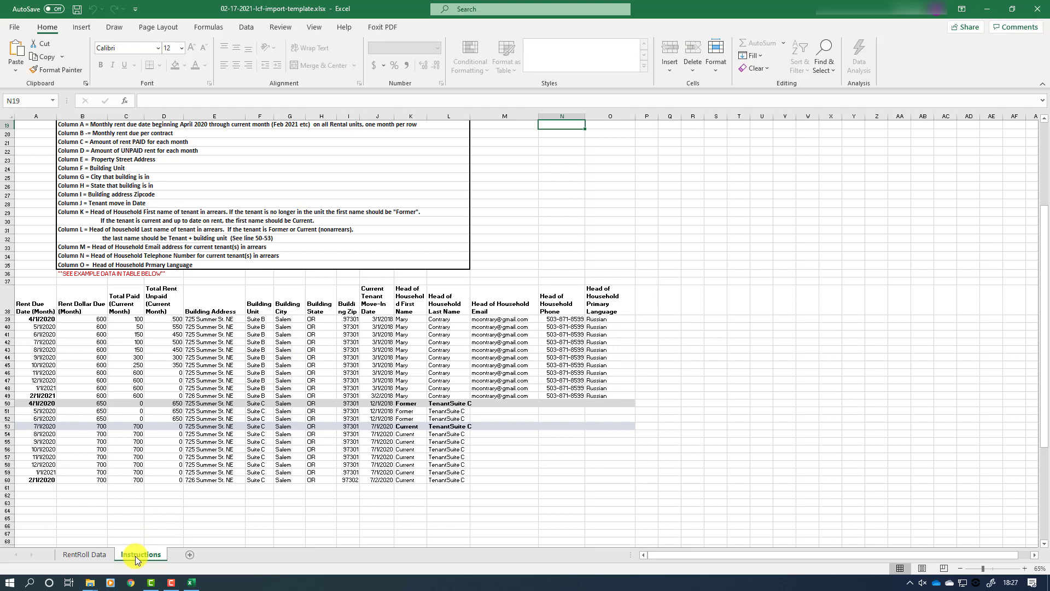
pyautogui.click(87, 552)
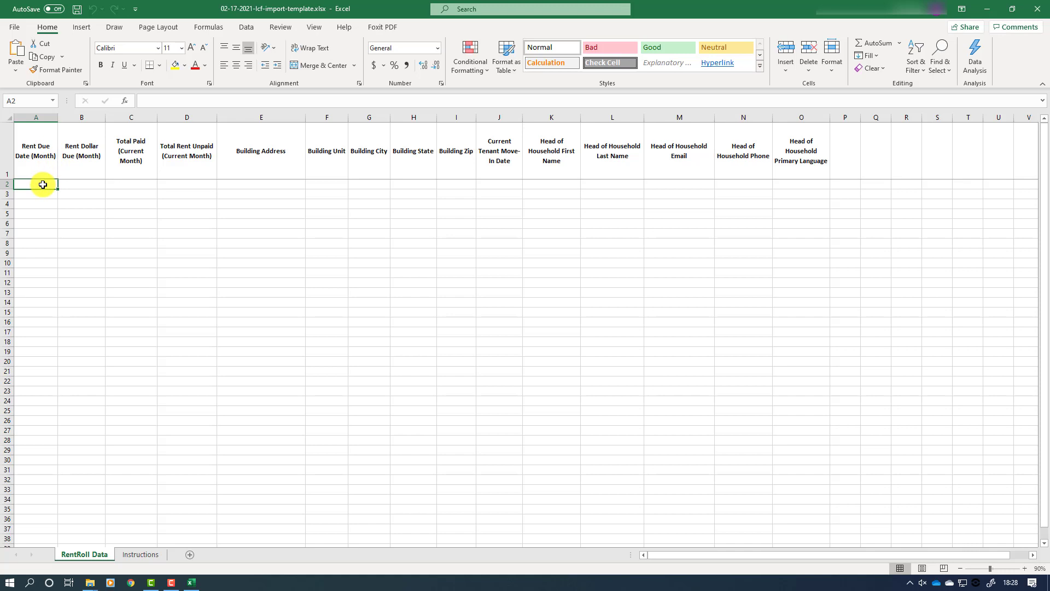
# Step: Enter monthly due dates 4/1/2020 through 9/1/2020 in cells A2 to A7
pyautogui.write('4/')
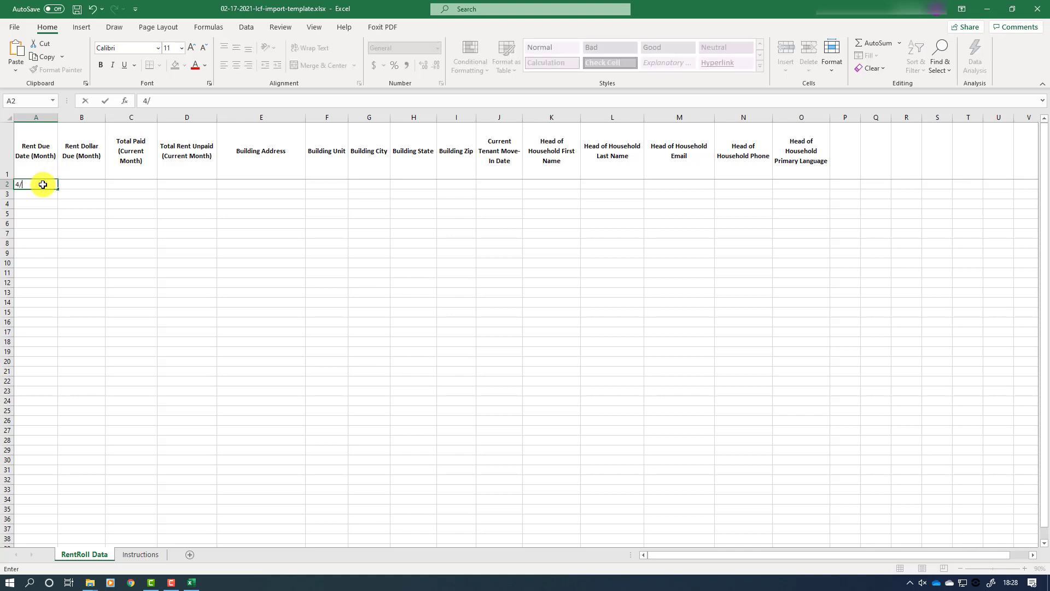
pyautogui.write('1/2020')
pyautogui.press('Return')
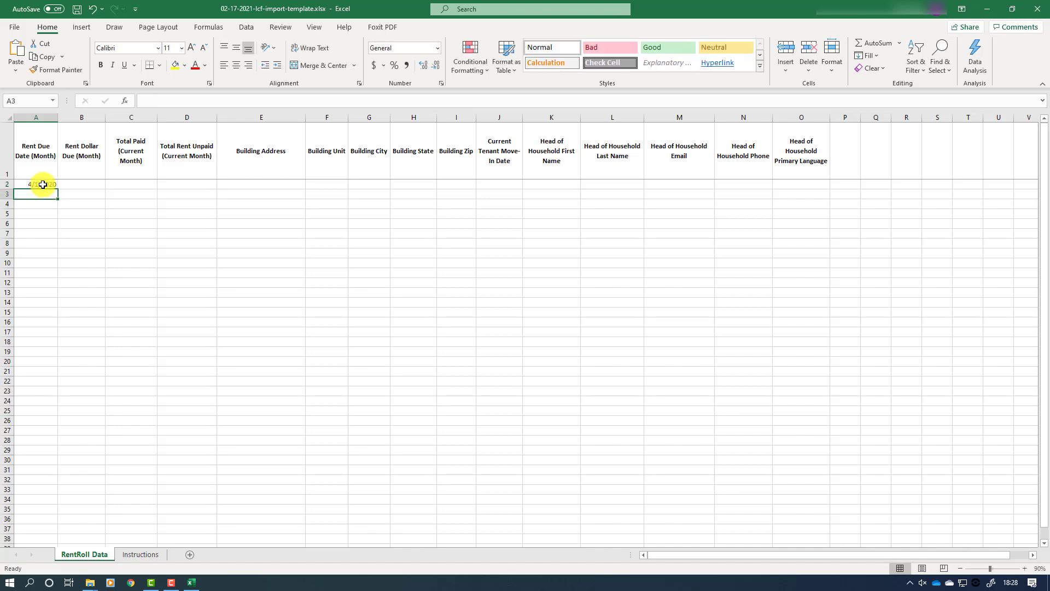
pyautogui.write('5/')
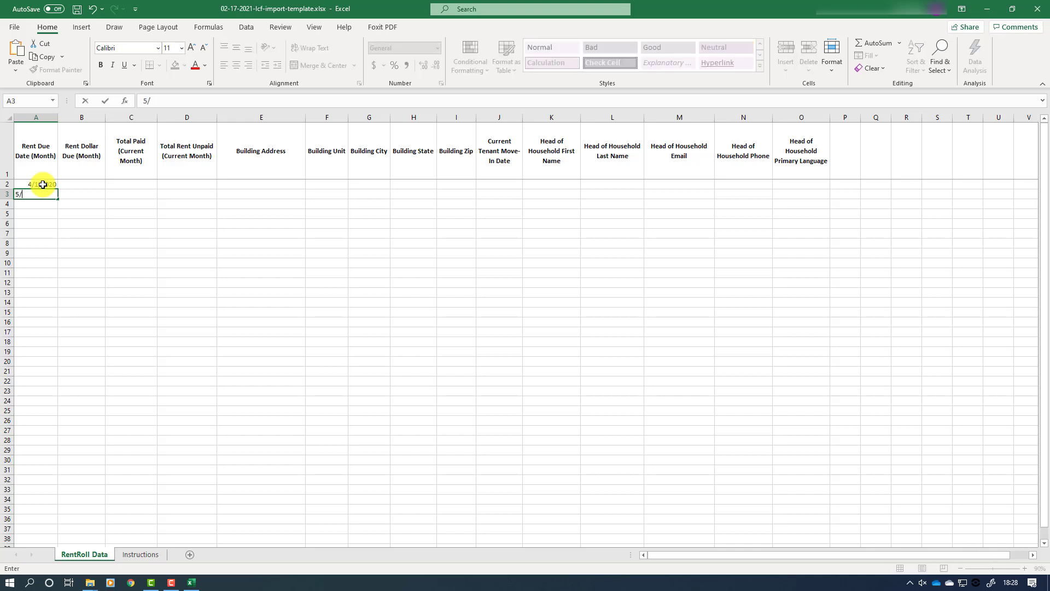
pyautogui.write('1/2020')
pyautogui.press('Return')
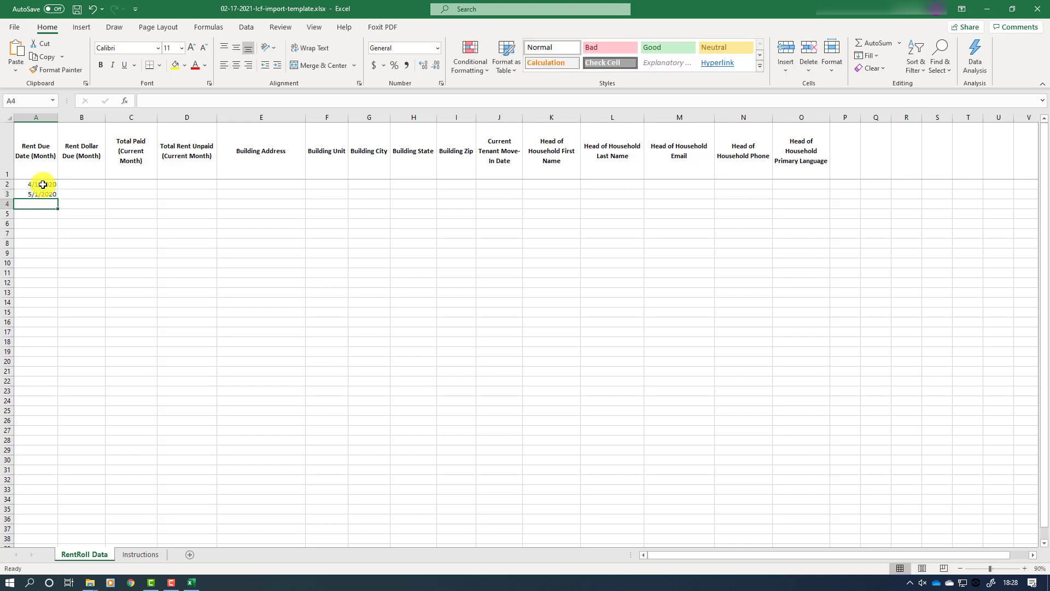
pyautogui.write('6/1/2020')
pyautogui.press('Return')
pyautogui.write('7/')
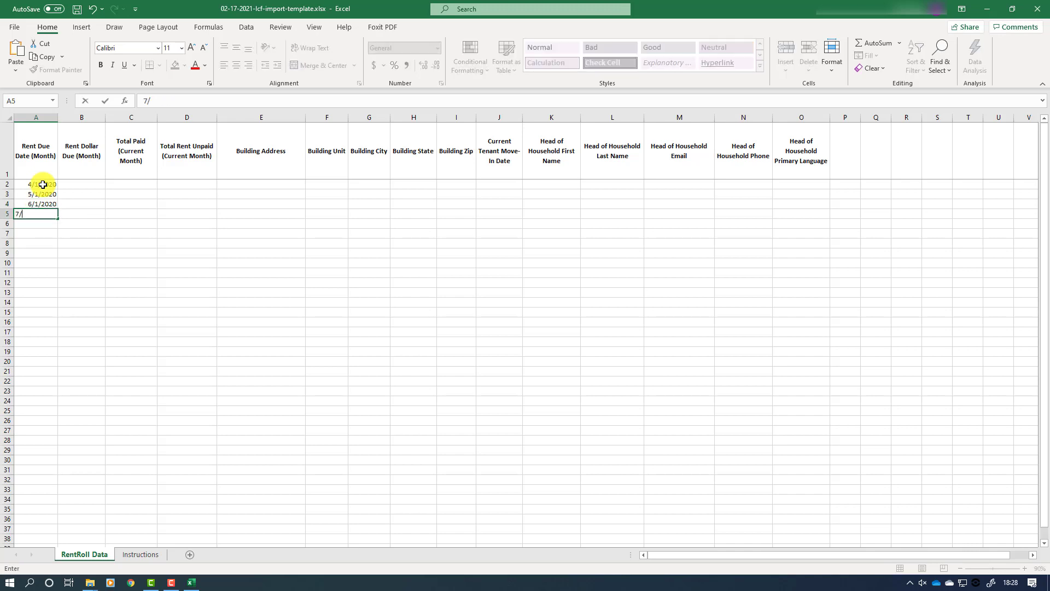
pyautogui.write('1/2020')
pyautogui.press('Return')
pyautogui.write('8/1/')
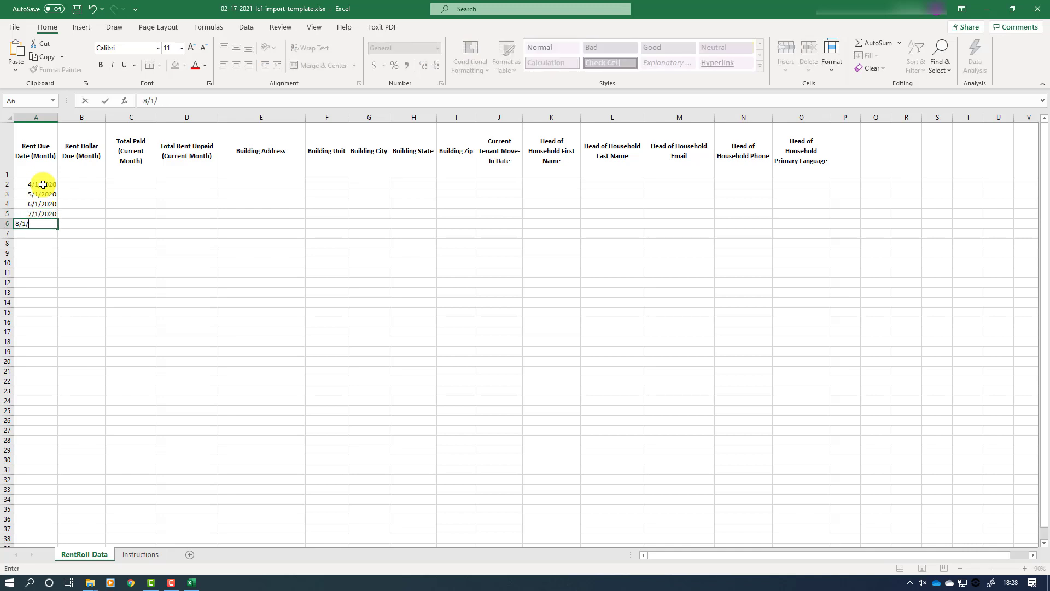
pyautogui.write('2020')
pyautogui.press('Return')
pyautogui.write('9/')
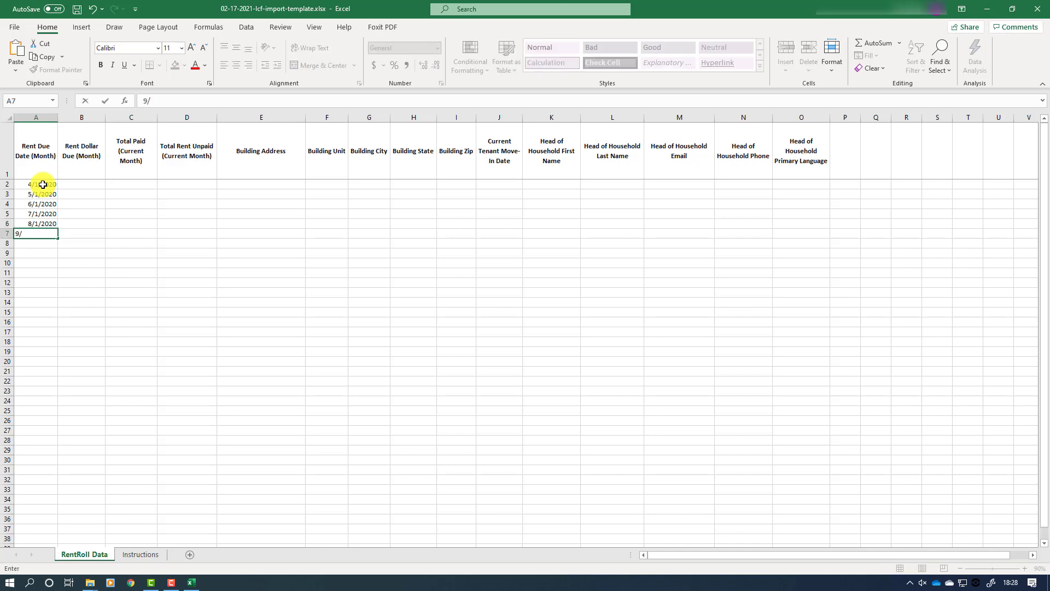
pyautogui.write('1/2020')
pyautogui.press('Return')
# Step: Enter 10/1/2020 through 1/1/2021 in A8–A11, correcting A9 to 11/1/2020, then 2/1/2020 in A12
pyautogui.write('10/1/2020')
pyautogui.press('Return')
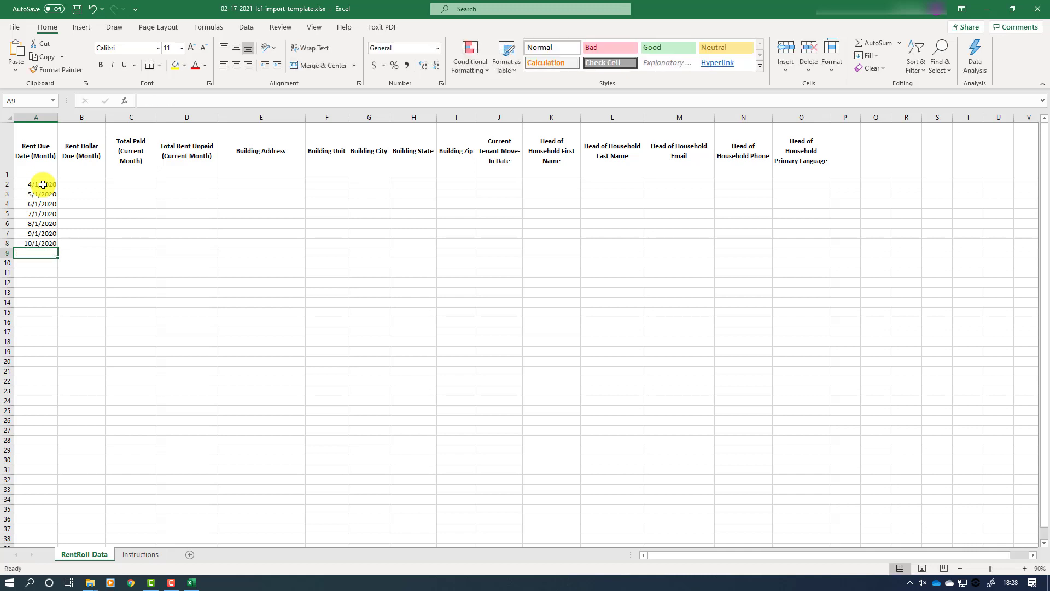
pyautogui.write('1/1/')
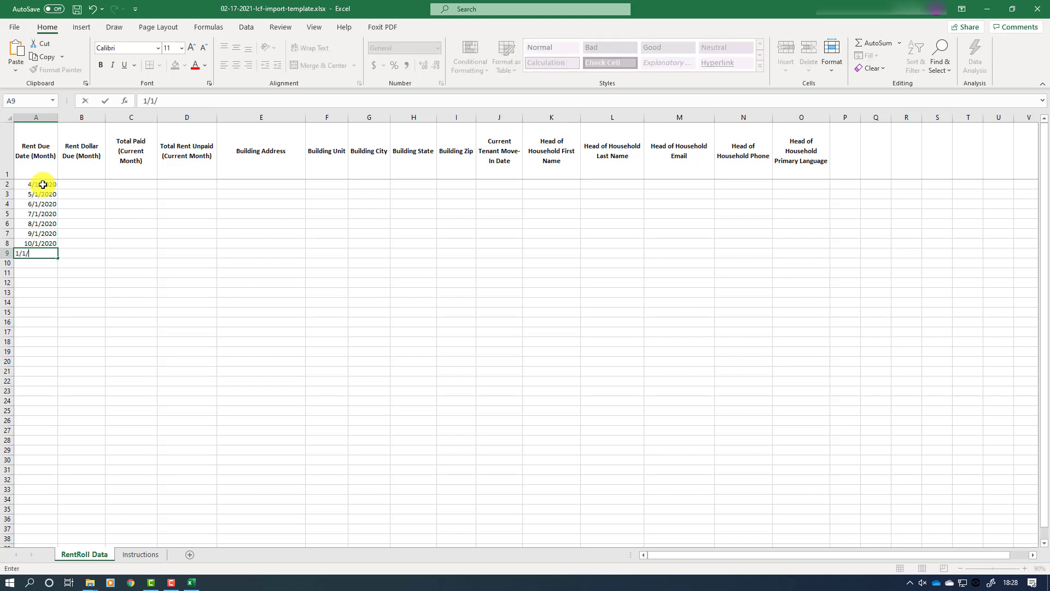
pyautogui.write('2020')
pyautogui.press('Return')
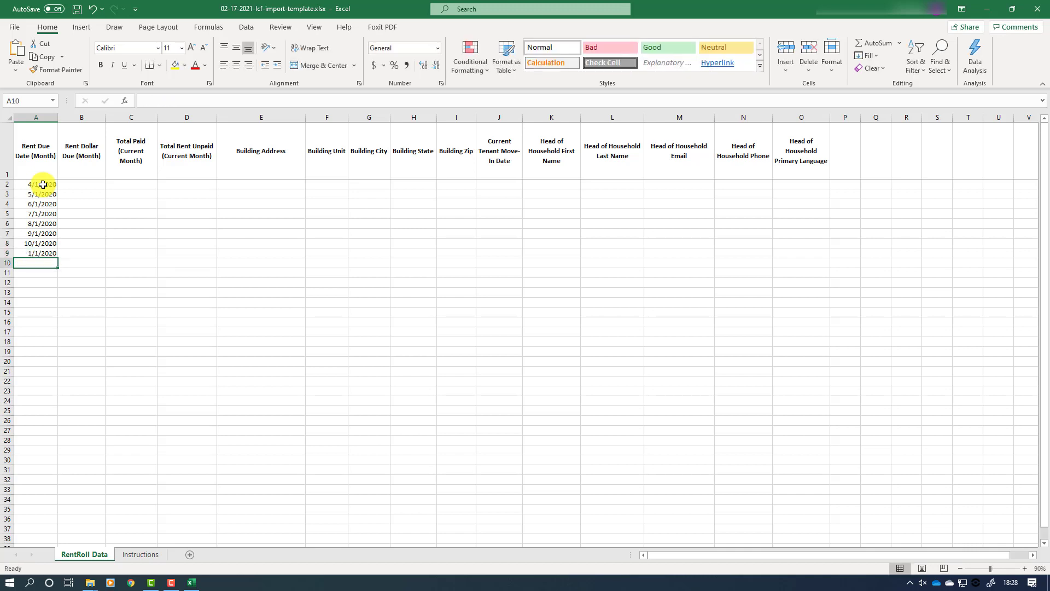
pyautogui.write('12/1/2020')
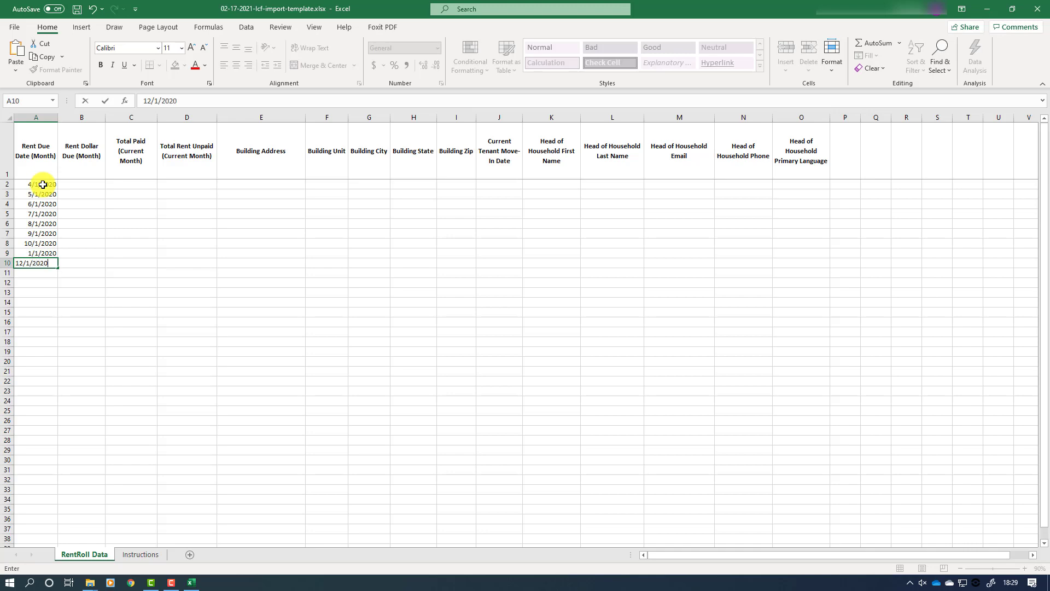
pyautogui.press('Return')
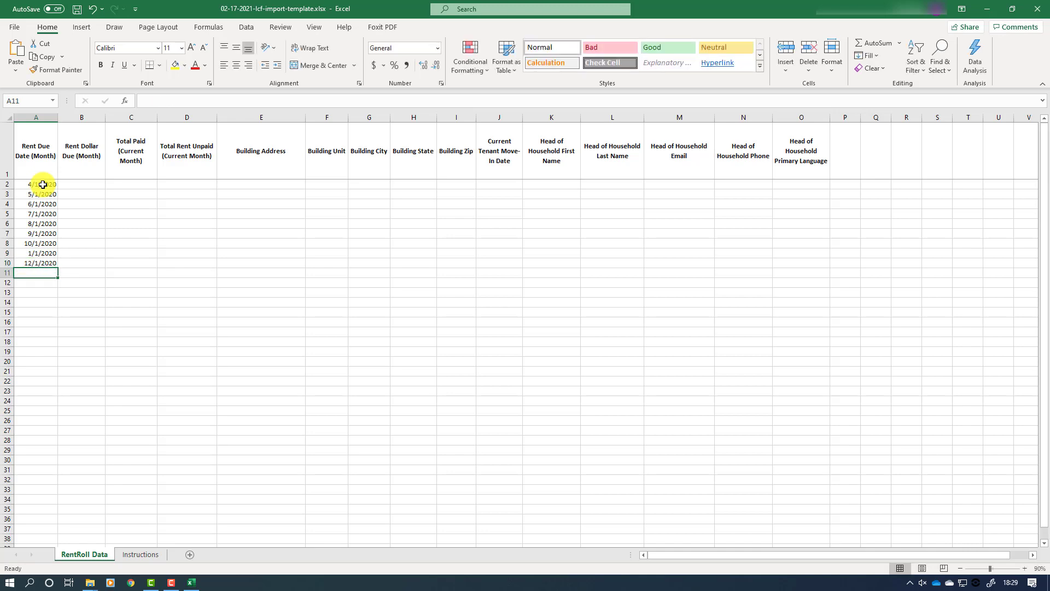
pyautogui.press('Up')
pyautogui.press('Up')
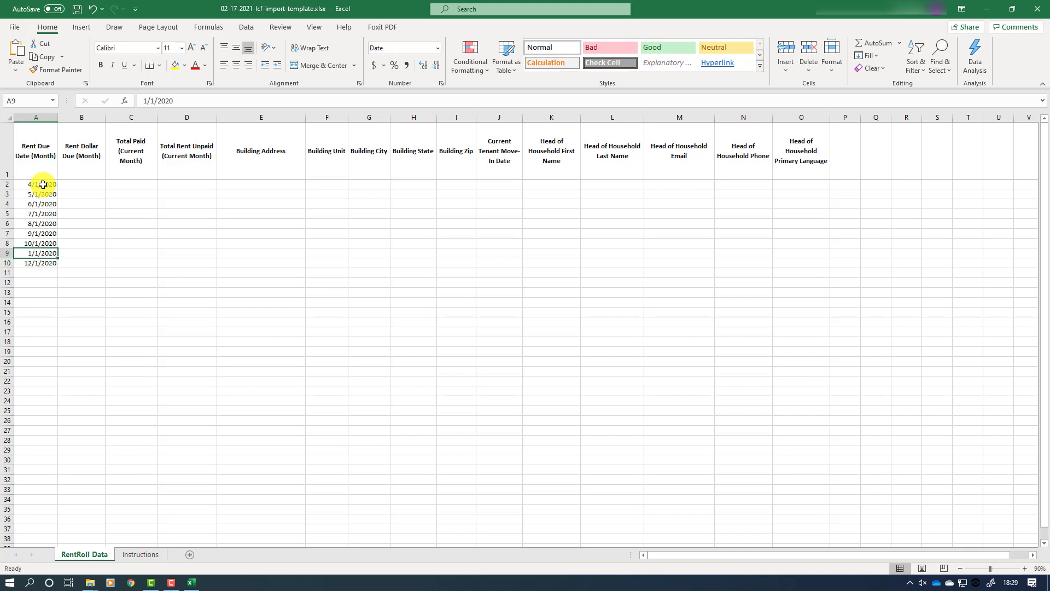
pyautogui.write('11/1')
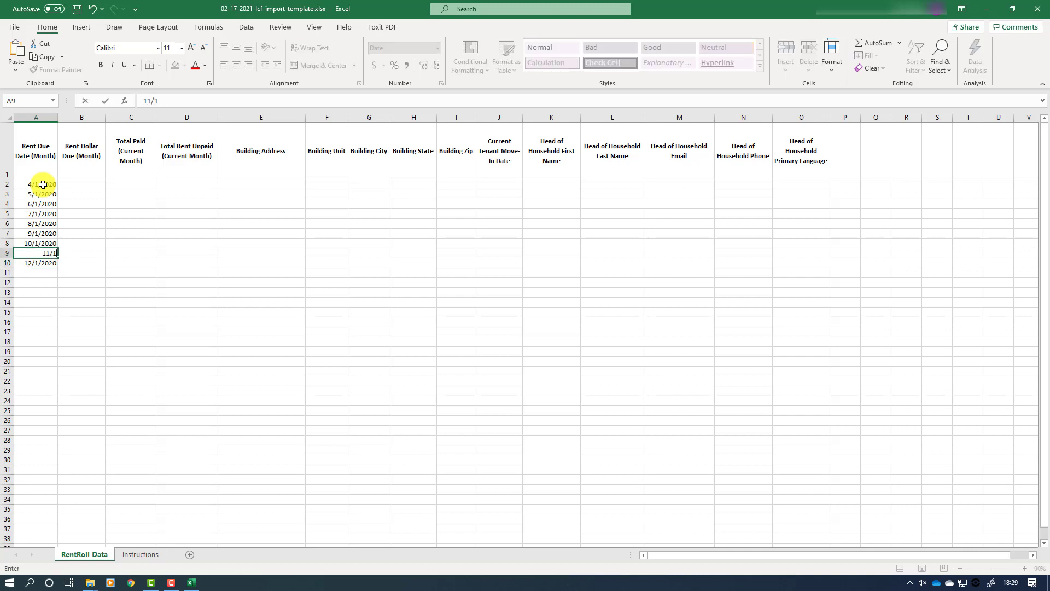
pyautogui.write('/2020')
pyautogui.press('Down')
pyautogui.press('Down')
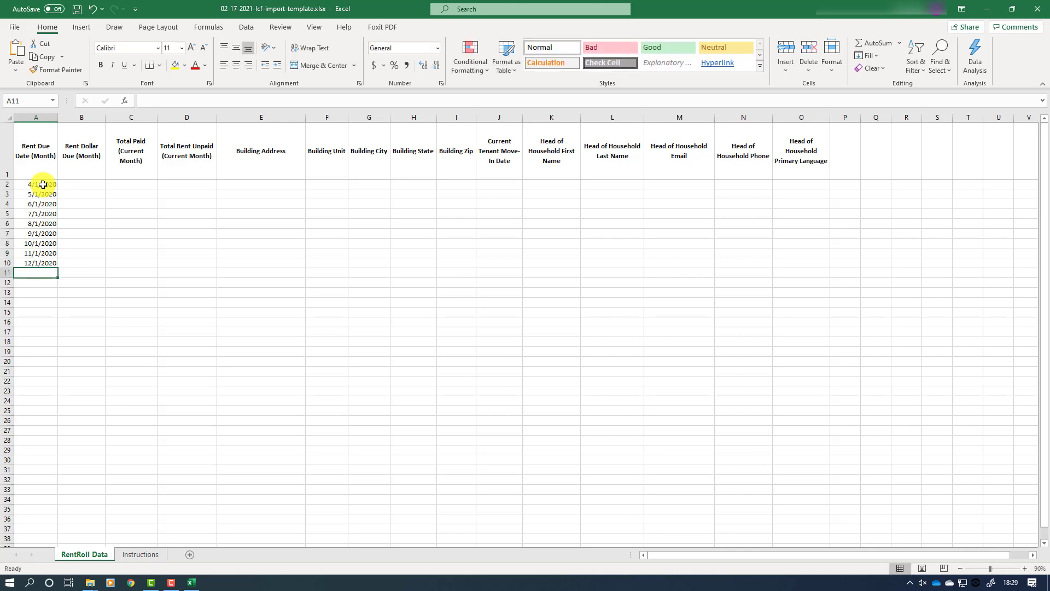
pyautogui.write('1/')
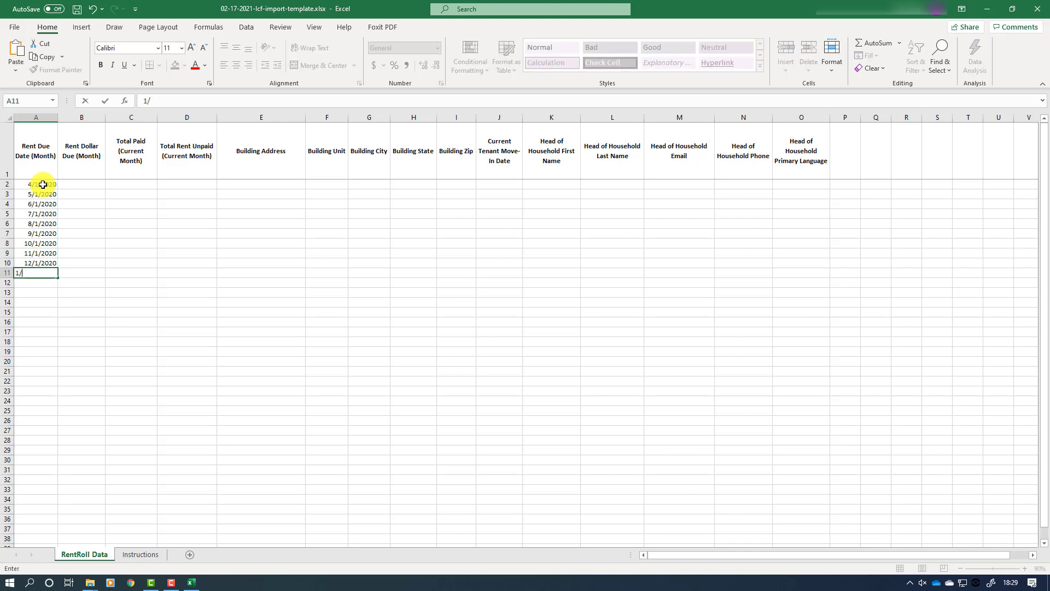
pyautogui.write('1/2021')
pyautogui.press('Return')
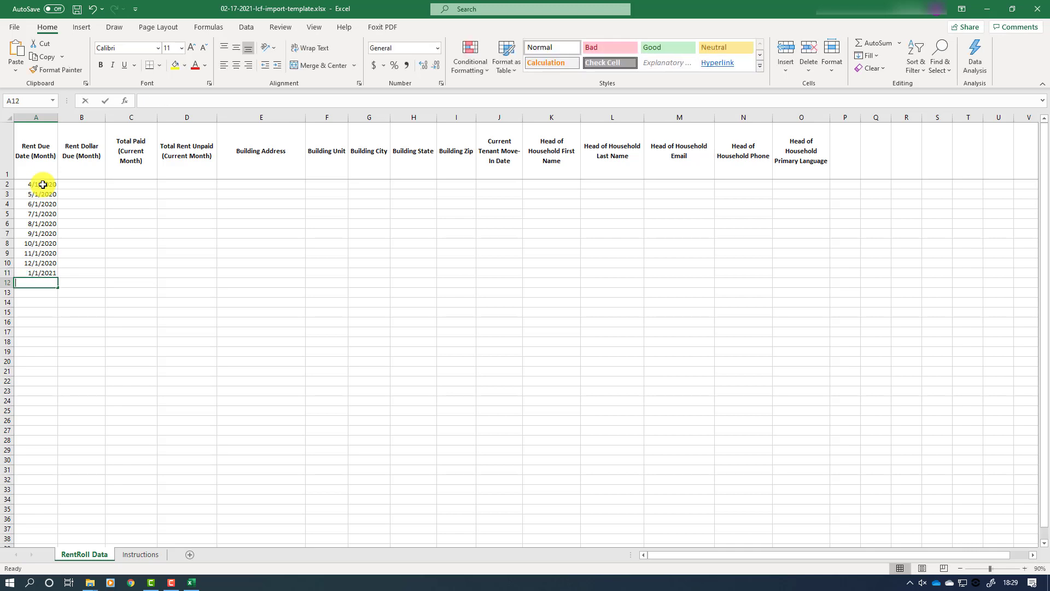
pyautogui.write('2/1/2020')
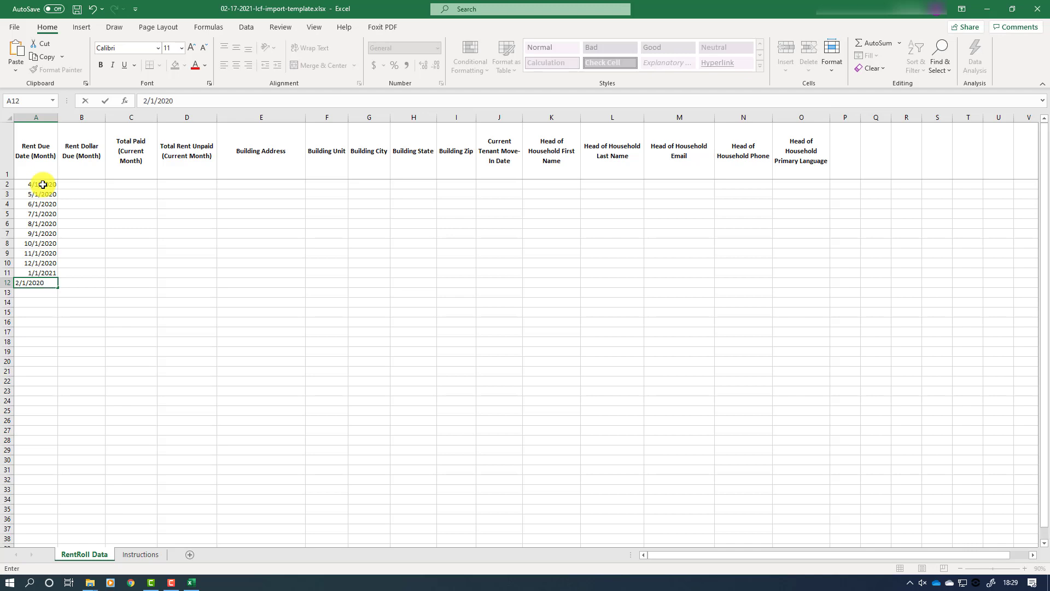
pyautogui.press('Return')
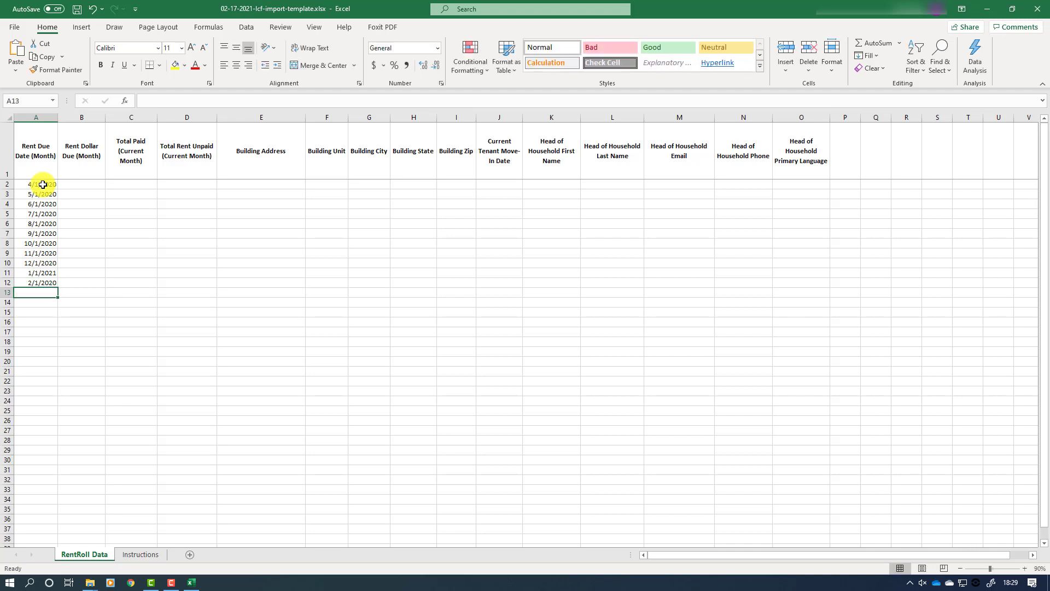
# Step: Enter 1000 rent due in B2 and copy it into B3 through B12
pyautogui.click(89, 184)
pyautogui.write('1')
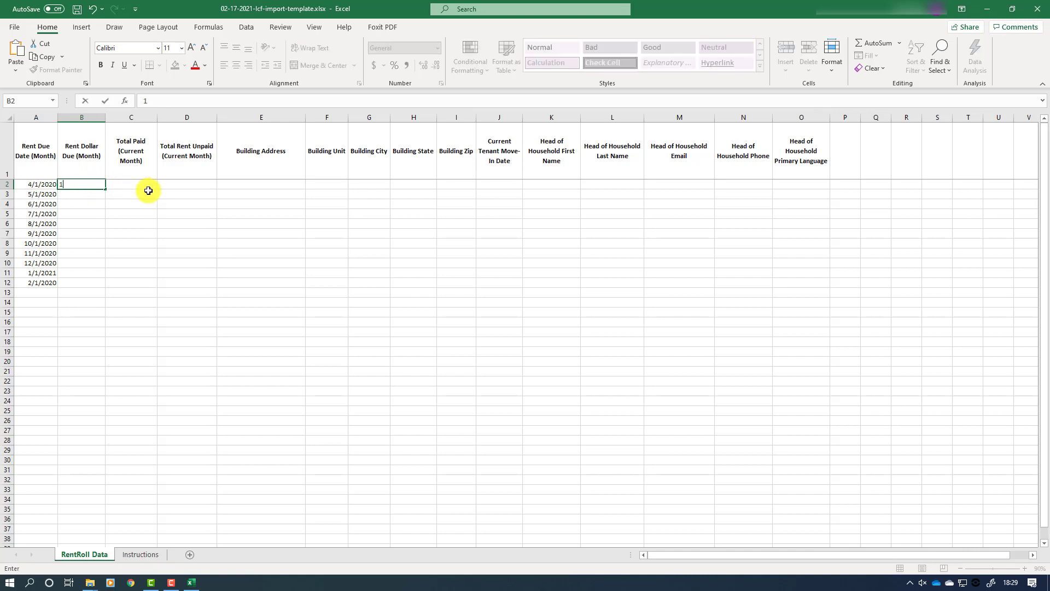
pyautogui.write('000')
pyautogui.press('Return')
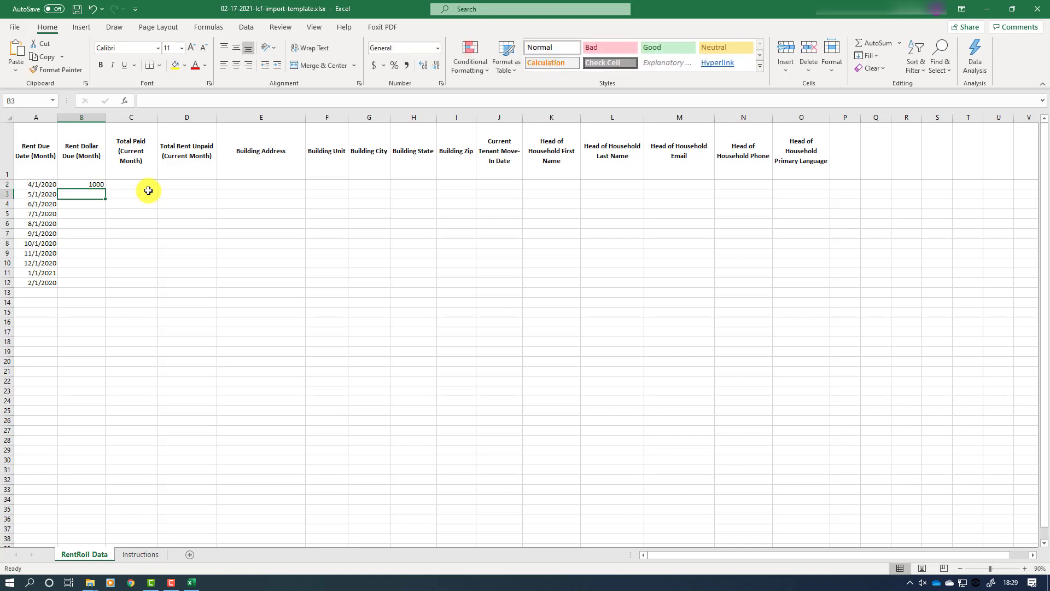
pyautogui.press('Up')
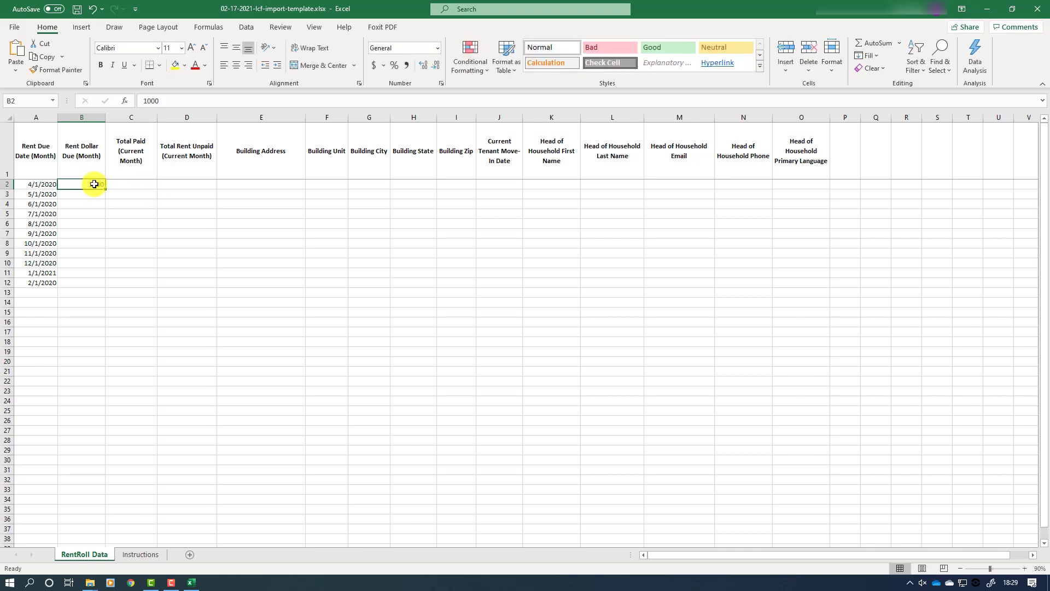
pyautogui.rightClick(94, 185)
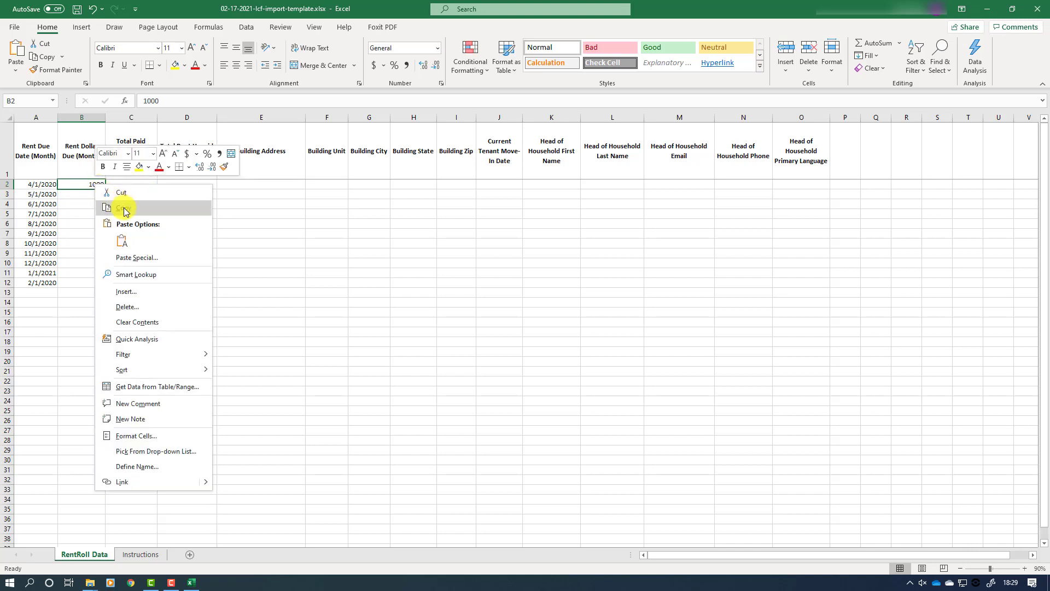
pyautogui.click(118, 207)
pyautogui.moveTo(84, 195); pyautogui.dragTo(93, 280)
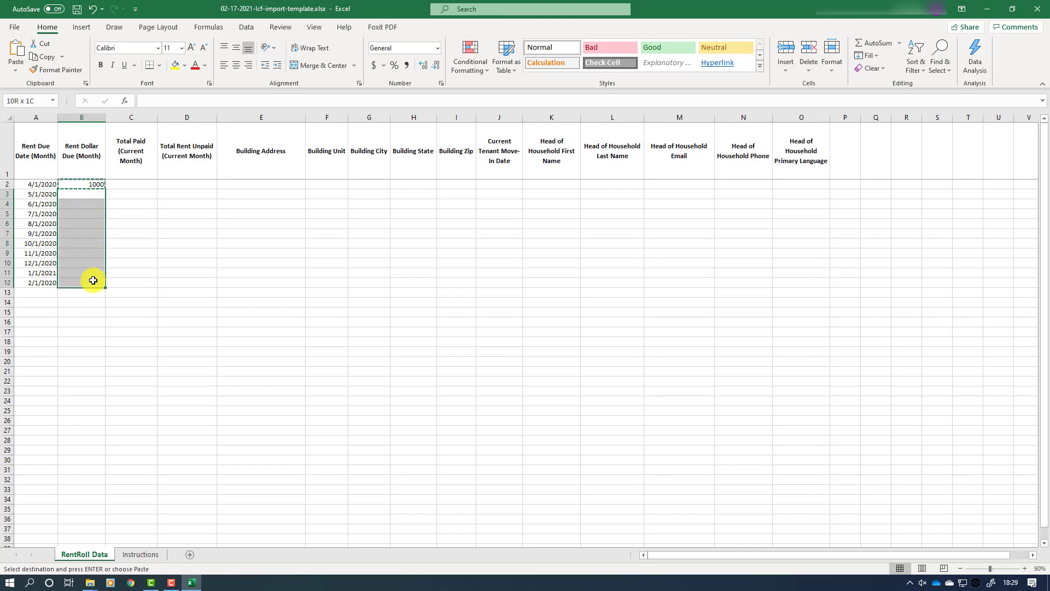
pyautogui.rightClick(87, 247)
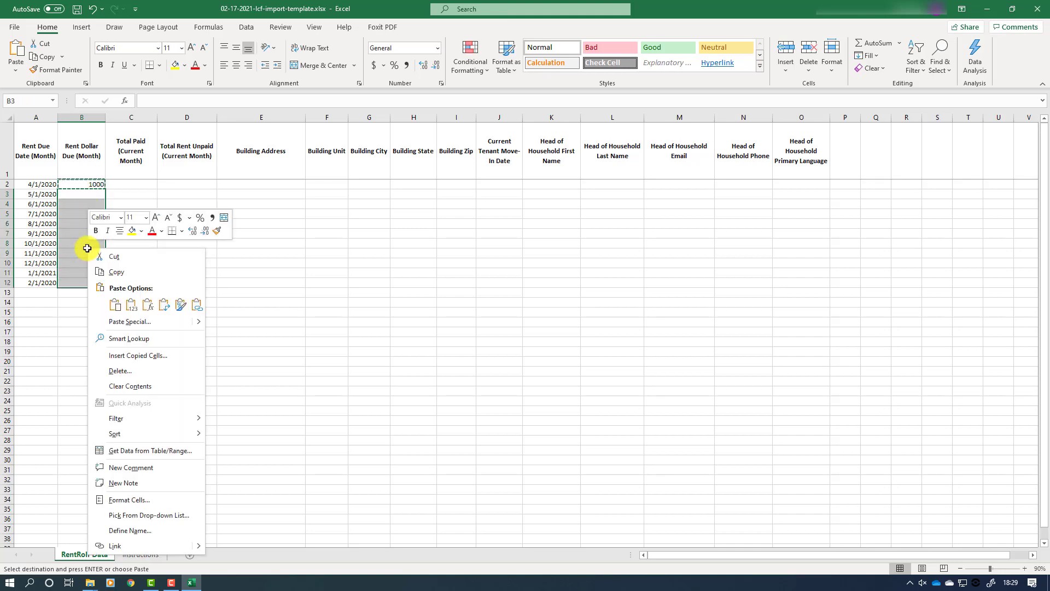
pyautogui.click(122, 305)
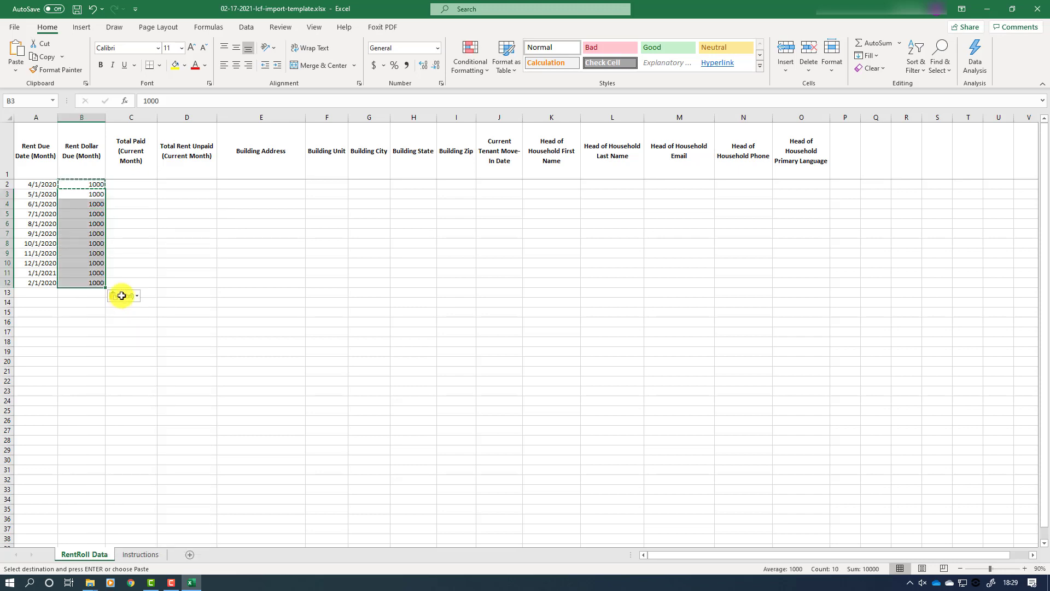
# Step: Enter 500 paid in C2 and copy it into C3 through C12
pyautogui.click(141, 183)
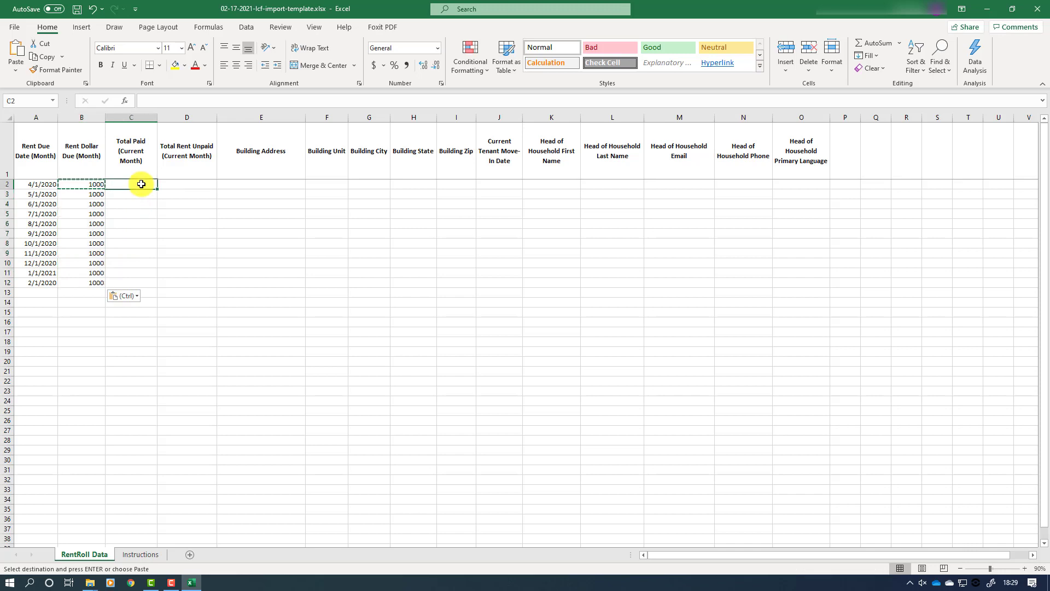
pyautogui.press('Escape')
pyautogui.write('500')
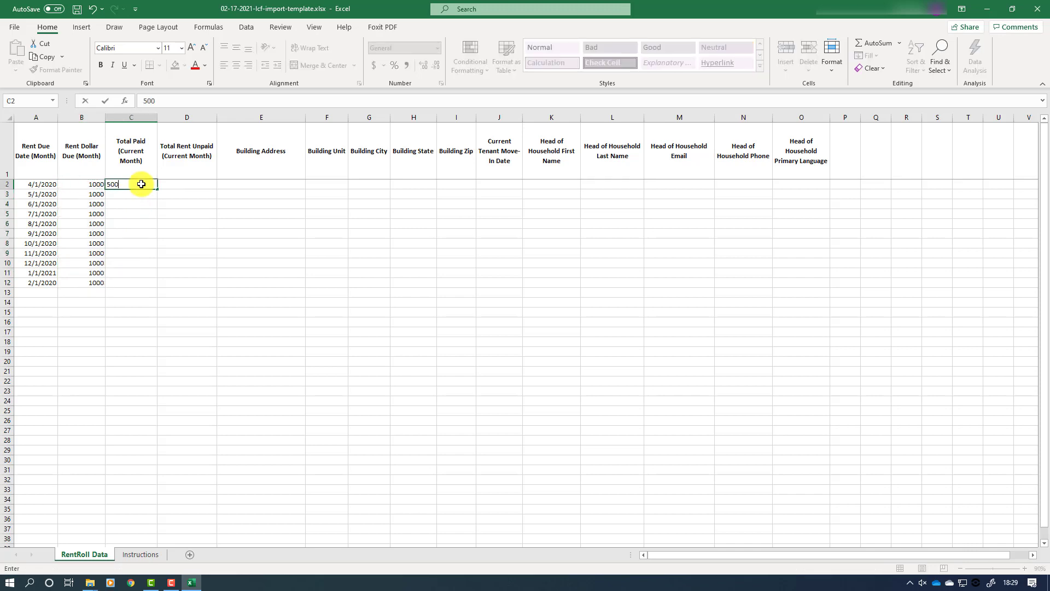
pyautogui.press('Return')
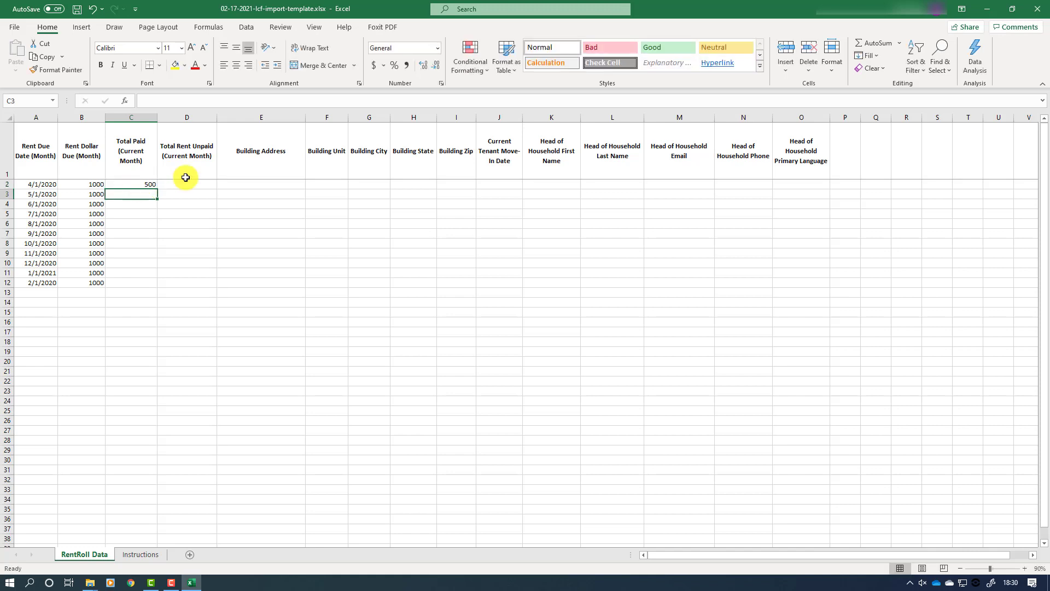
pyautogui.click(143, 185)
pyautogui.rightClick(144, 184)
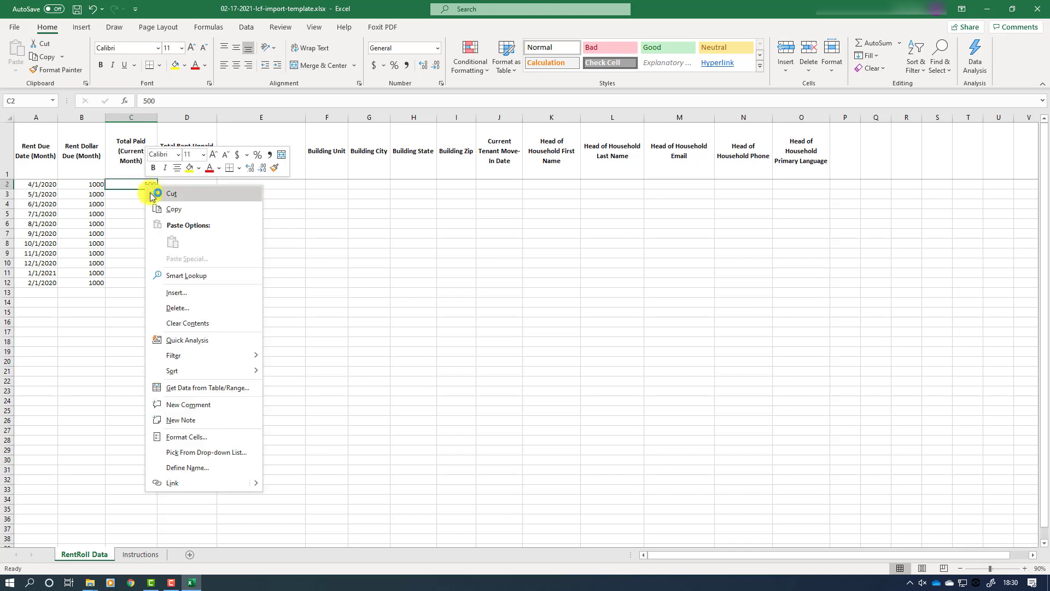
pyautogui.click(164, 211)
pyautogui.moveTo(140, 195); pyautogui.dragTo(131, 281)
pyautogui.rightClick(136, 216)
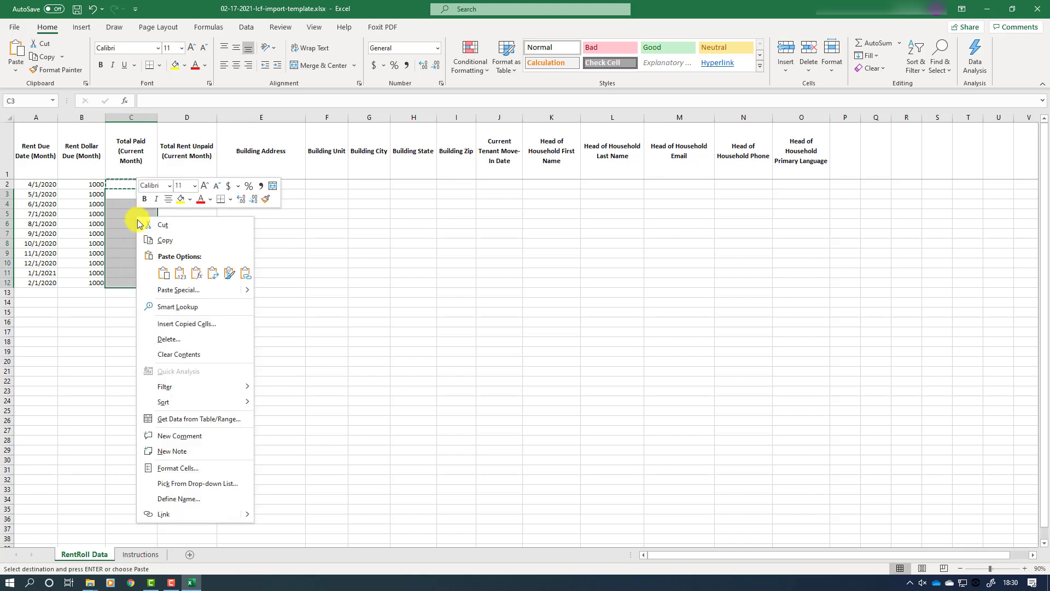
pyautogui.click(163, 273)
pyautogui.click(163, 273)
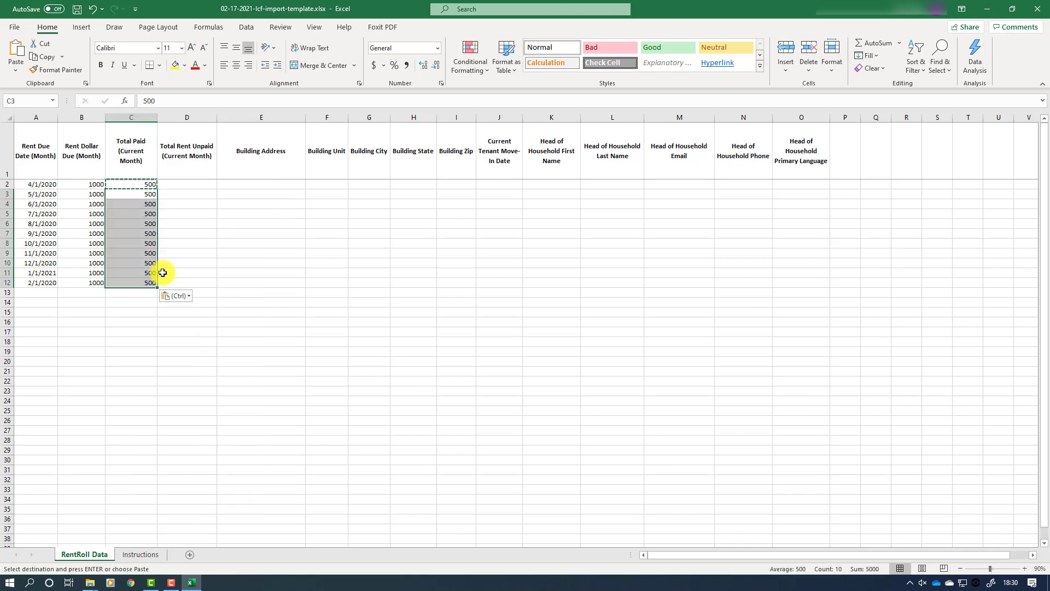
# Step: Enter 500 unpaid rent in D2 and copy it into D3 through D12
pyautogui.click(189, 184)
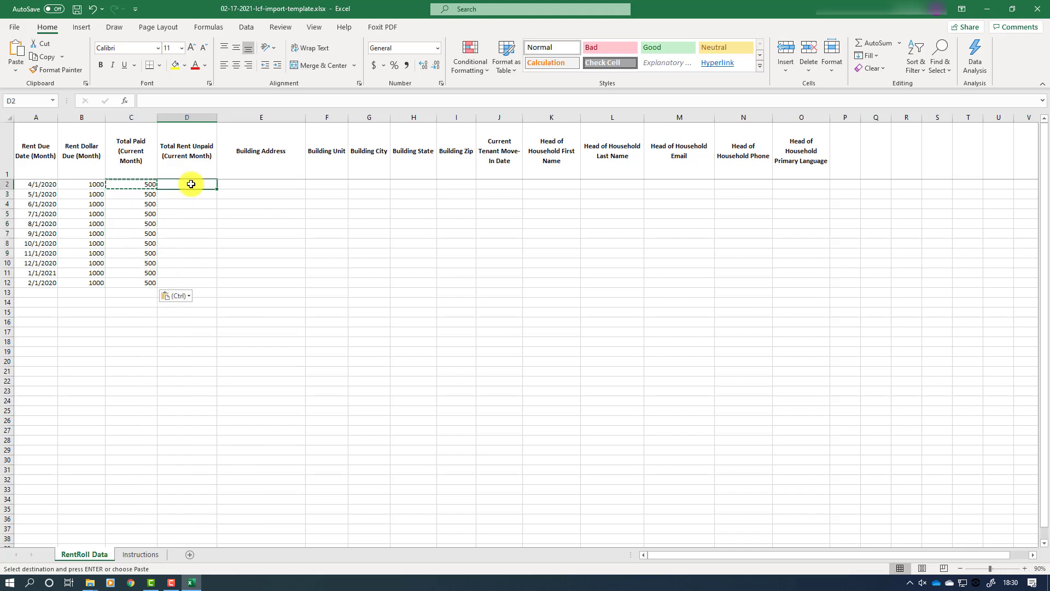
pyautogui.write('500')
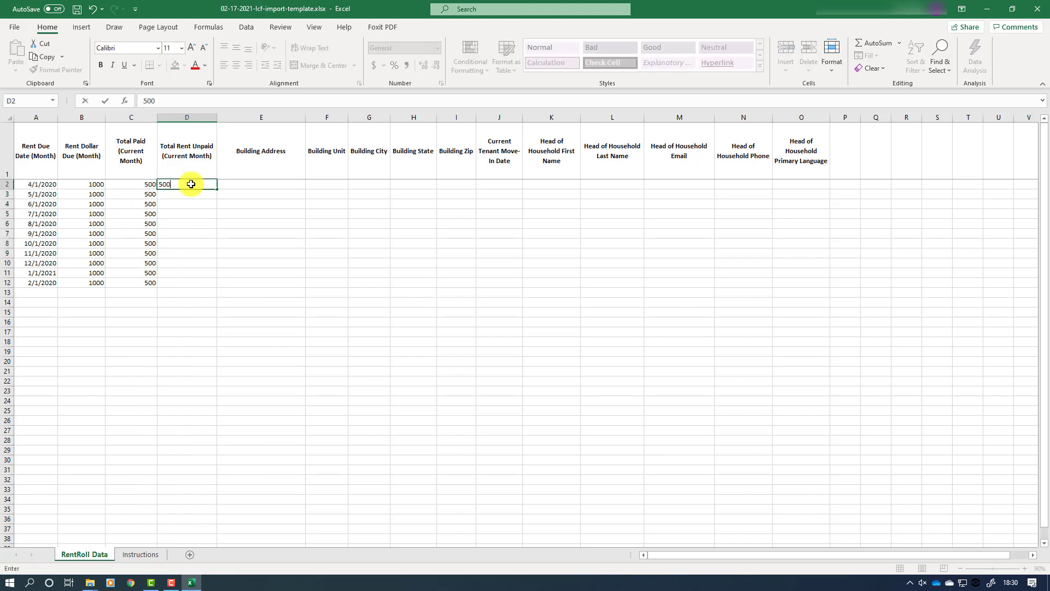
pyautogui.press('Return')
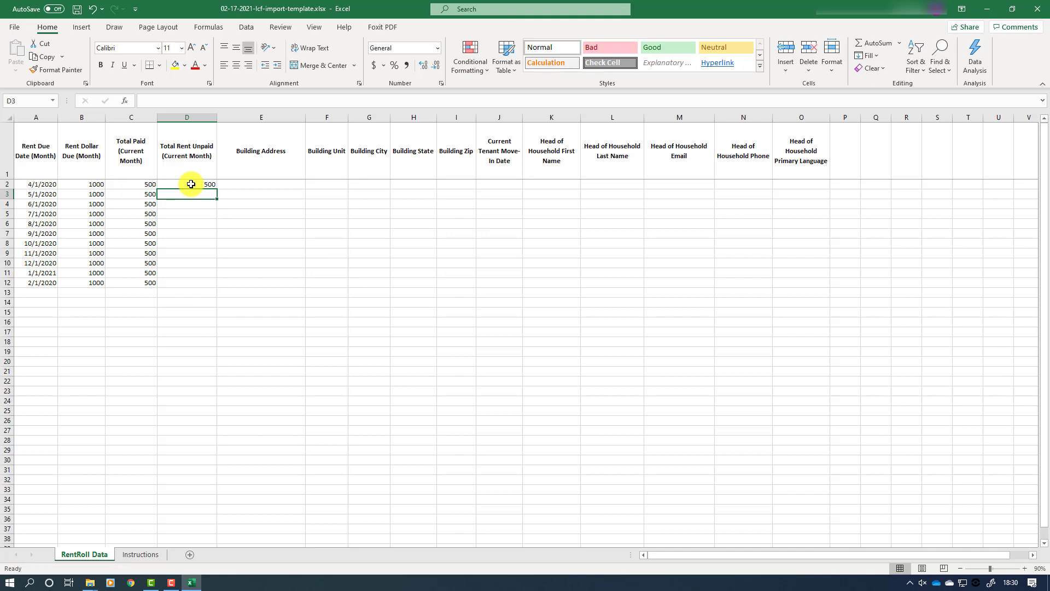
pyautogui.click(191, 184)
pyautogui.rightClick(191, 184)
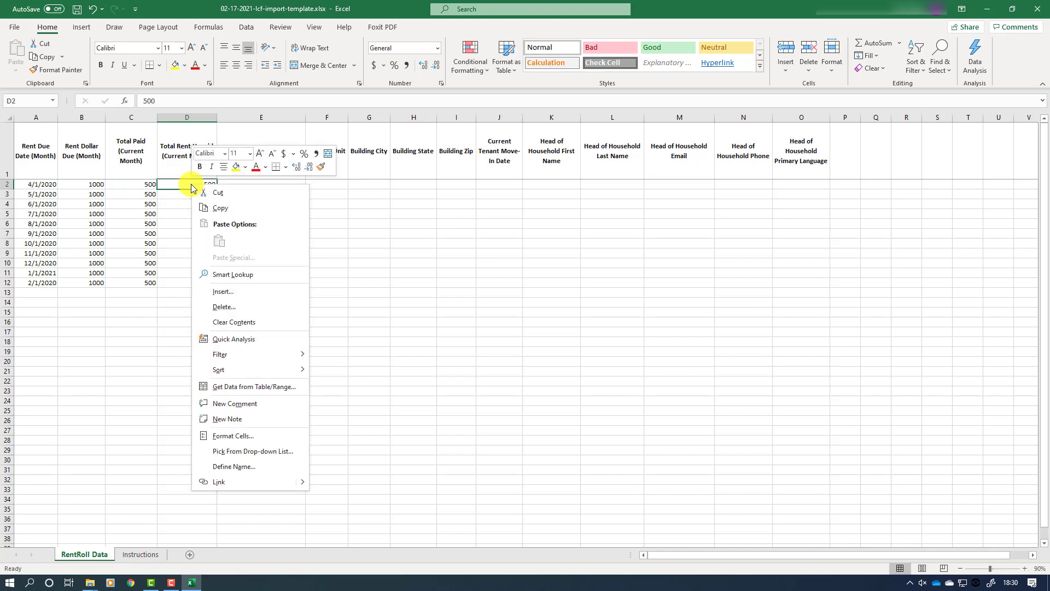
pyautogui.click(217, 209)
pyautogui.moveTo(191, 185); pyautogui.dragTo(201, 280)
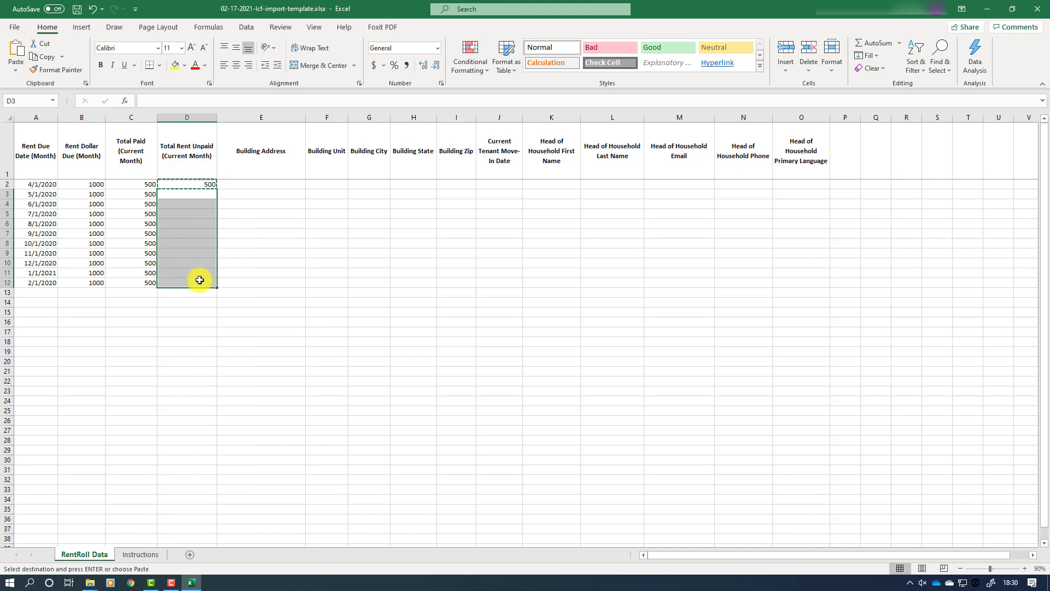
pyautogui.rightClick(189, 237)
pyautogui.click(216, 295)
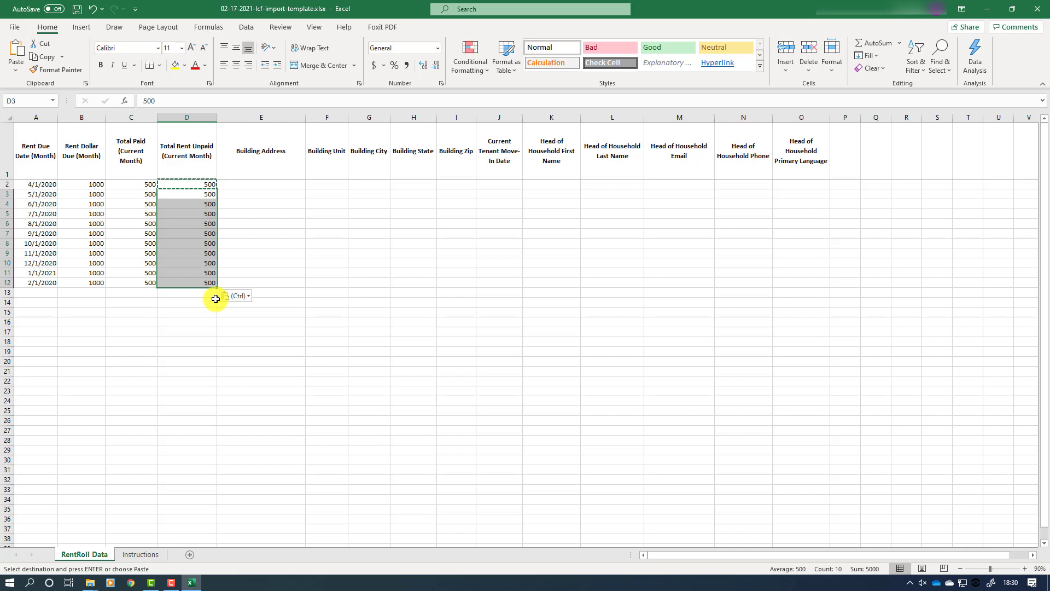
# Step: Enter 123 Main Street in E2, try the fill-handle auto-fill down column E, then undo it
pyautogui.click(269, 186)
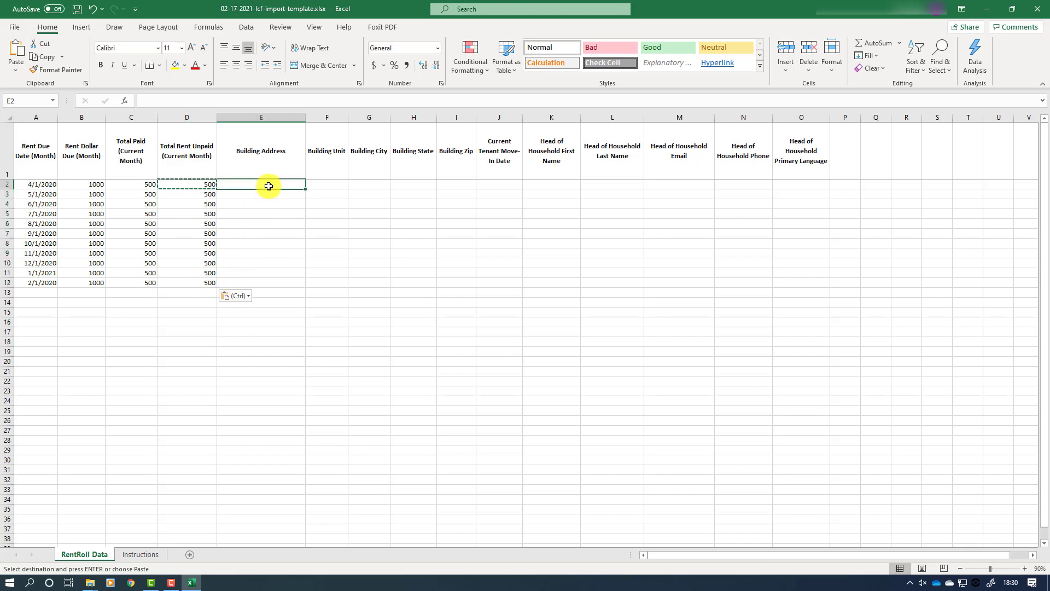
pyautogui.write('123')
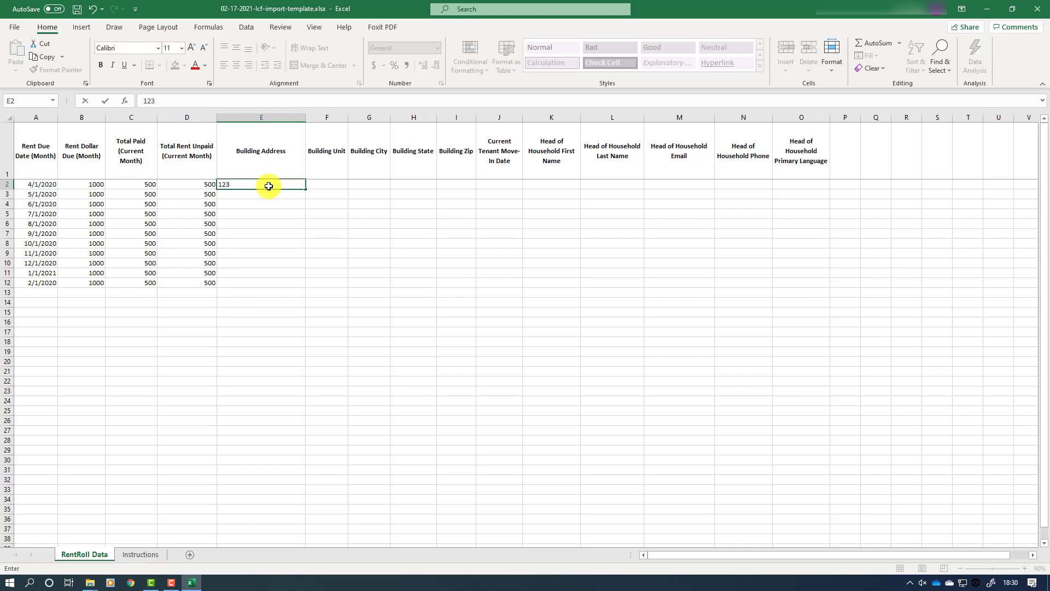
pyautogui.write(' Main Street')
pyautogui.press('Return')
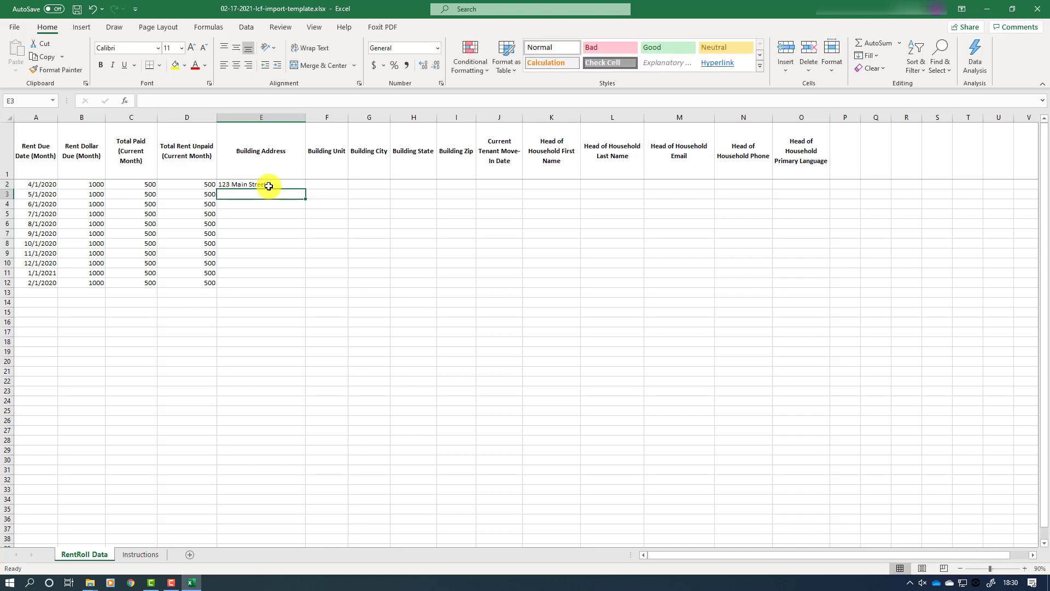
pyautogui.click(268, 185)
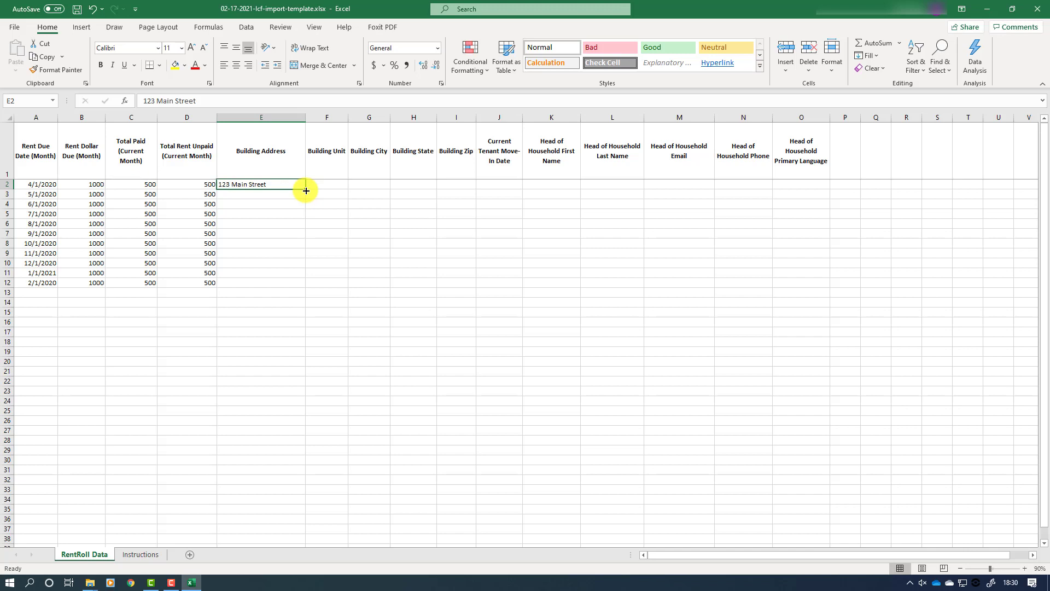
pyautogui.doubleClick(306, 190)
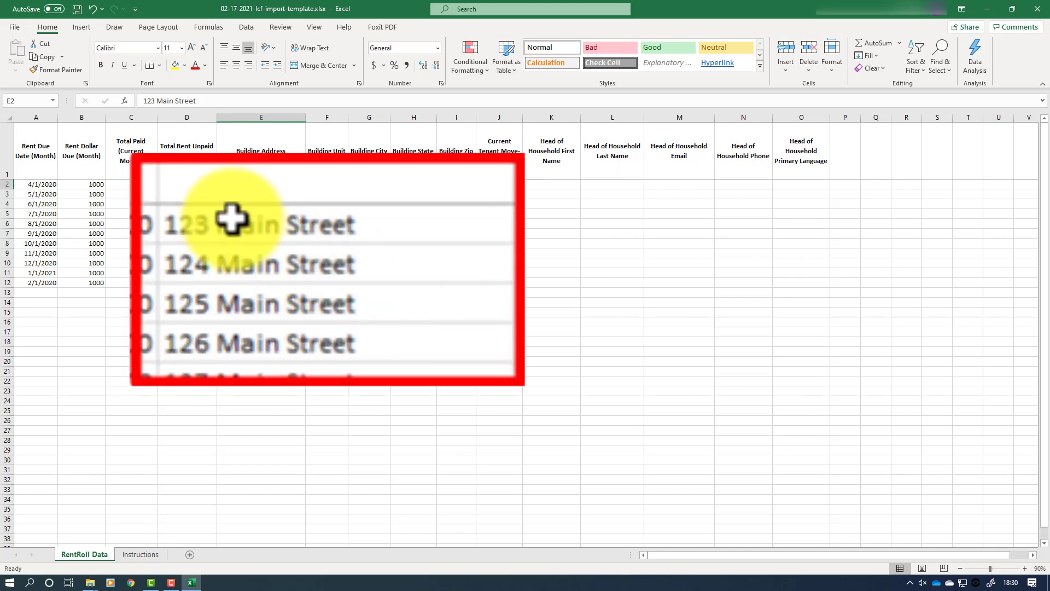
pyautogui.click(231, 222)
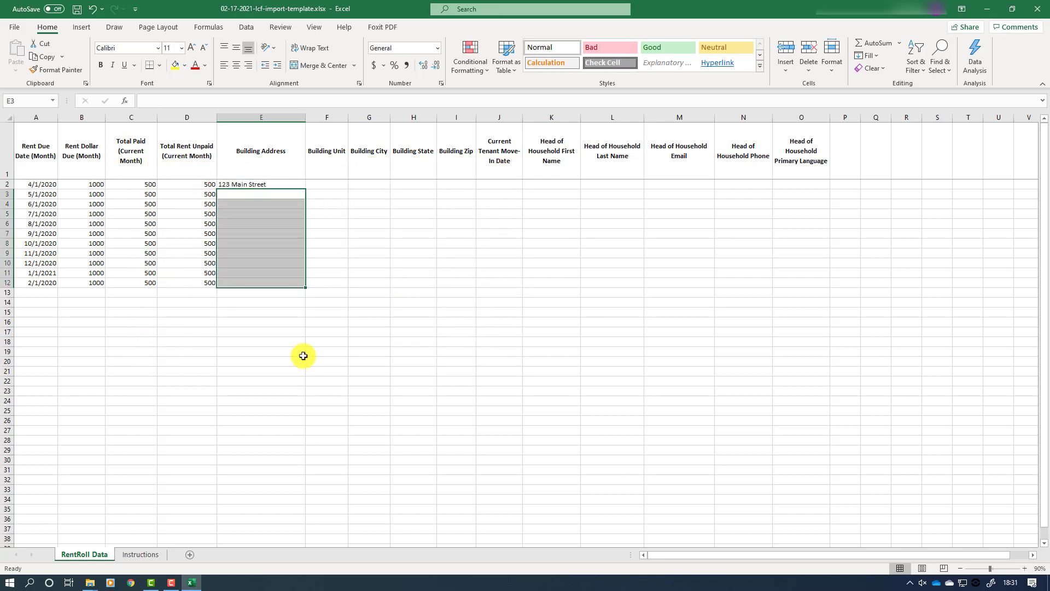
# Step: Copy 123 Main Street from E2 into E3 through E12
pyautogui.click(341, 291)
pyautogui.click(250, 185)
pyautogui.rightClick(250, 185)
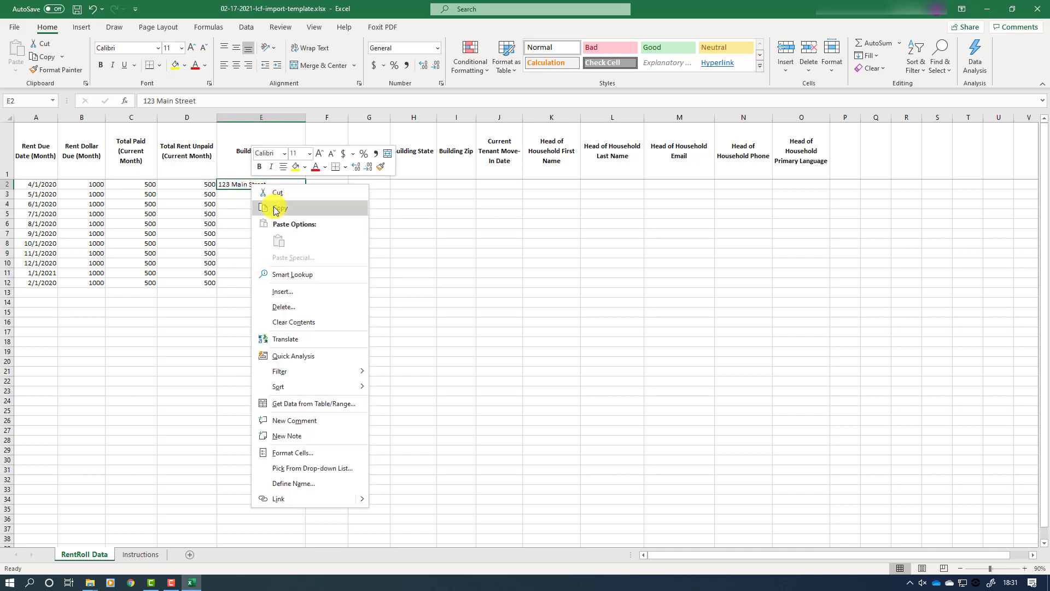
pyautogui.click(276, 211)
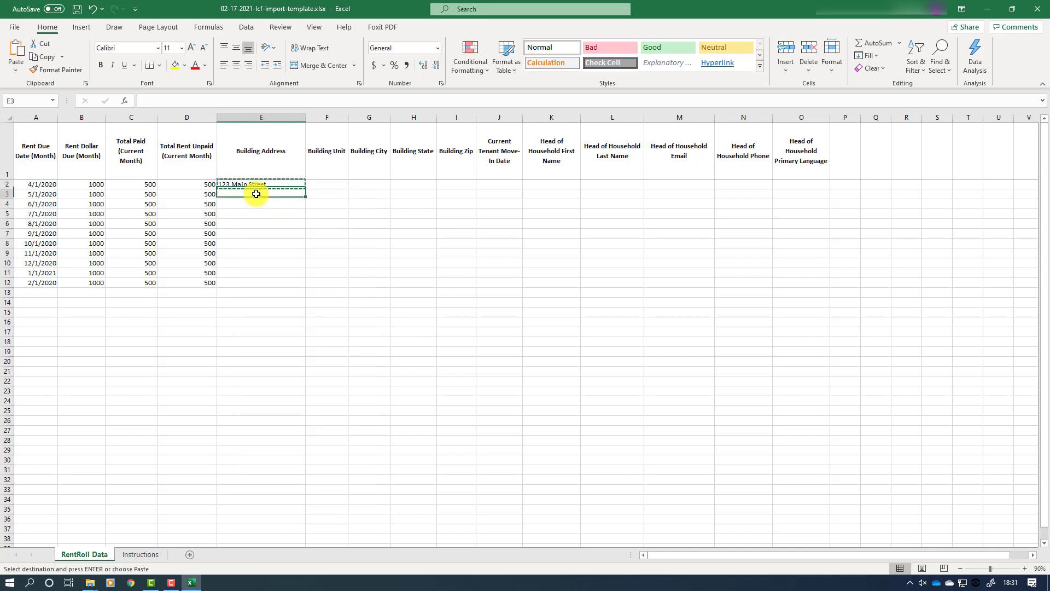
pyautogui.moveTo(253, 195); pyautogui.dragTo(256, 281)
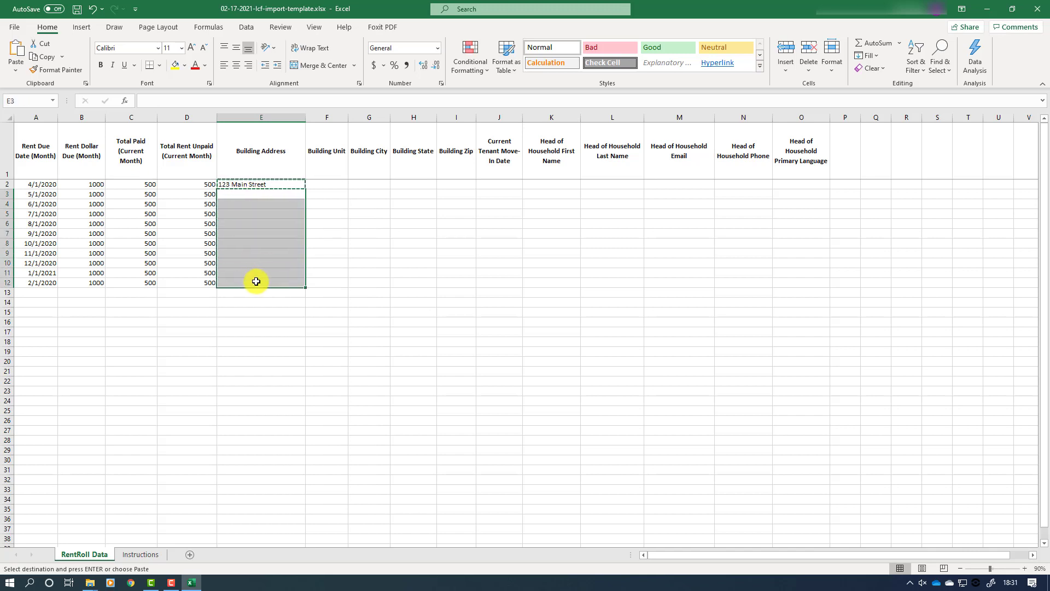
pyautogui.press('Return')
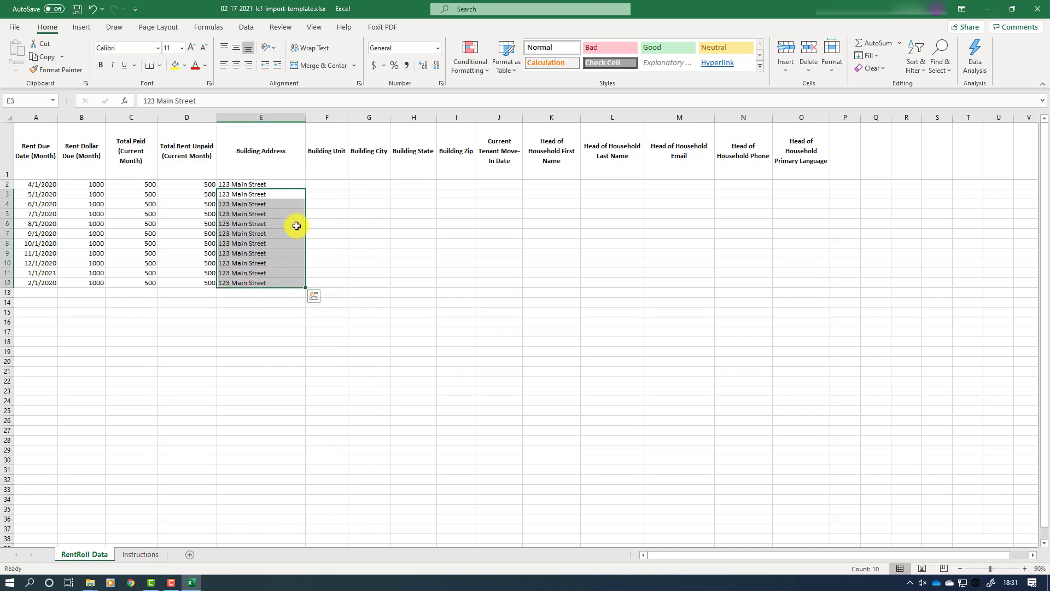
# Step: Enter Building Unit 1 in F2 and copy it into F3 through F12
pyautogui.click(328, 183)
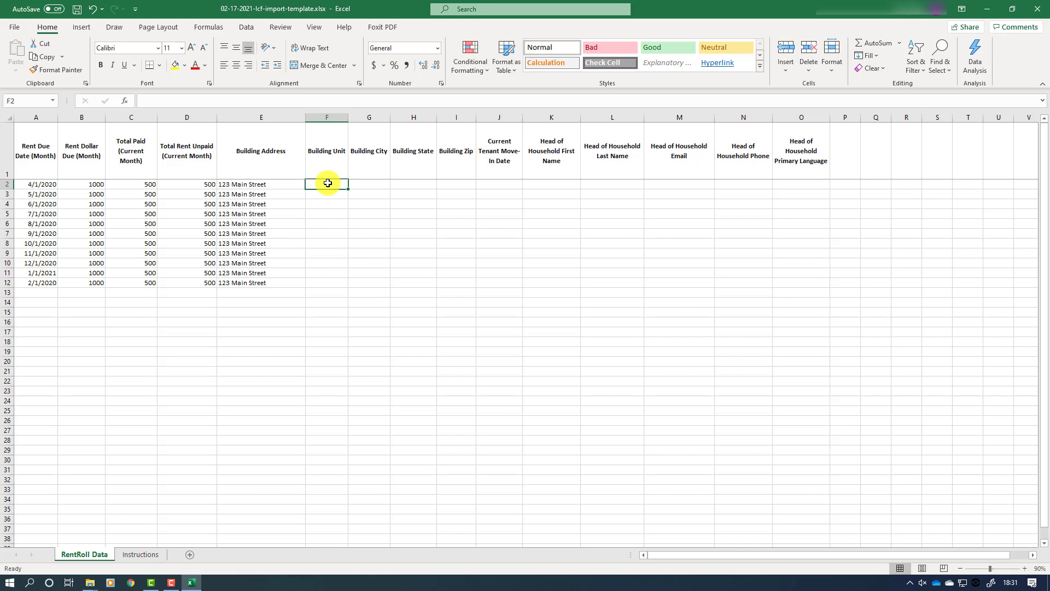
pyautogui.write('1')
pyautogui.press('Return')
pyautogui.click(328, 183)
pyautogui.rightClick(328, 184)
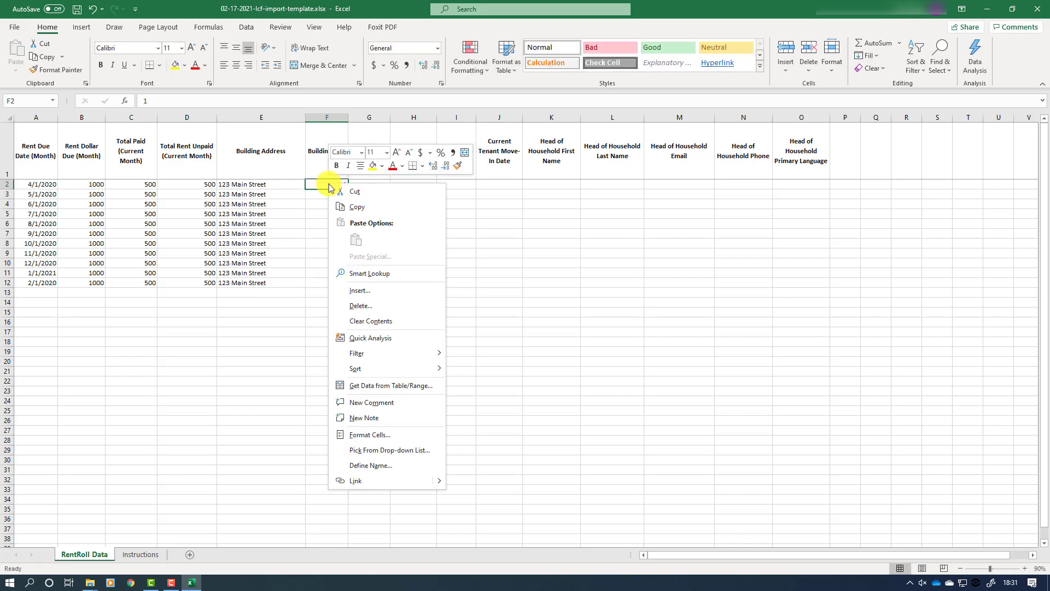
pyautogui.click(355, 206)
pyautogui.moveTo(336, 195); pyautogui.dragTo(335, 286)
pyautogui.rightClick(337, 256)
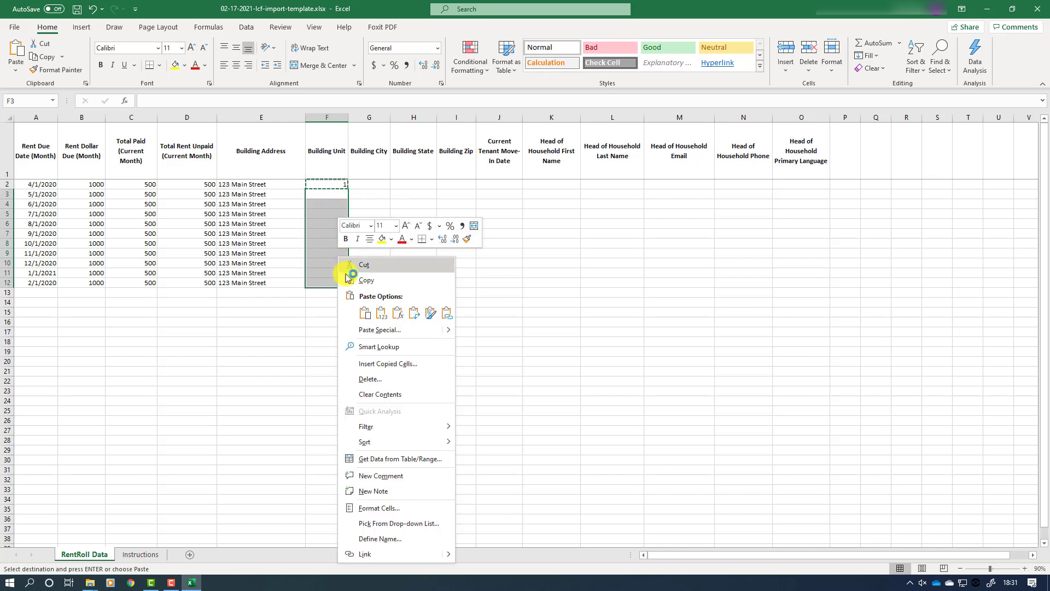
pyautogui.click(365, 312)
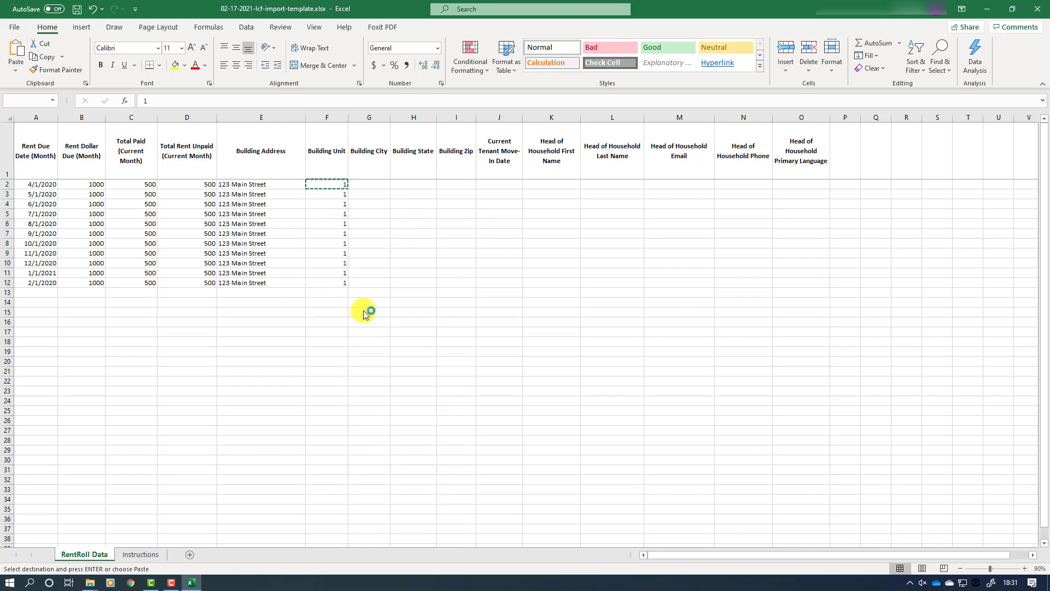
# Step: Enter Salem, OR, 97301 and move-in date 01/01/2020 across G2:J2
pyautogui.click(377, 184)
pyautogui.write('Salem')
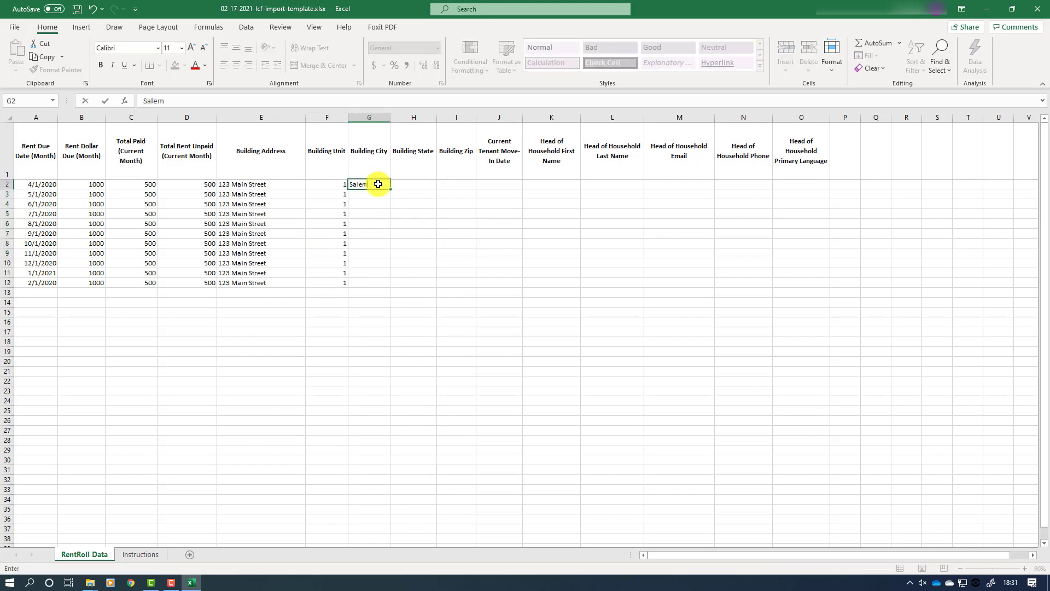
pyautogui.press('Tab')
pyautogui.write('OR')
pyautogui.press('Tab')
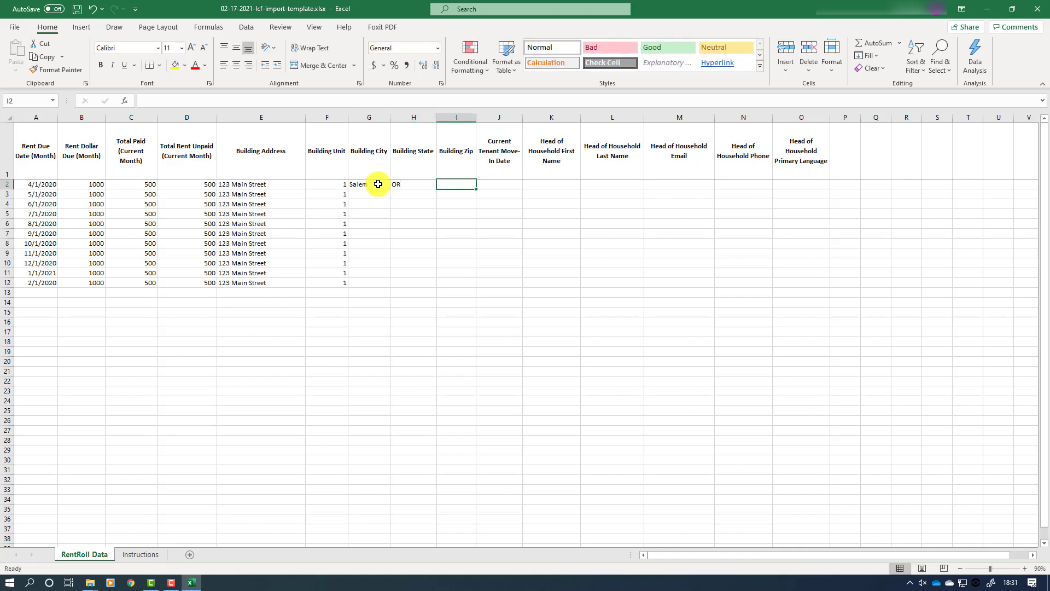
pyautogui.write('97301')
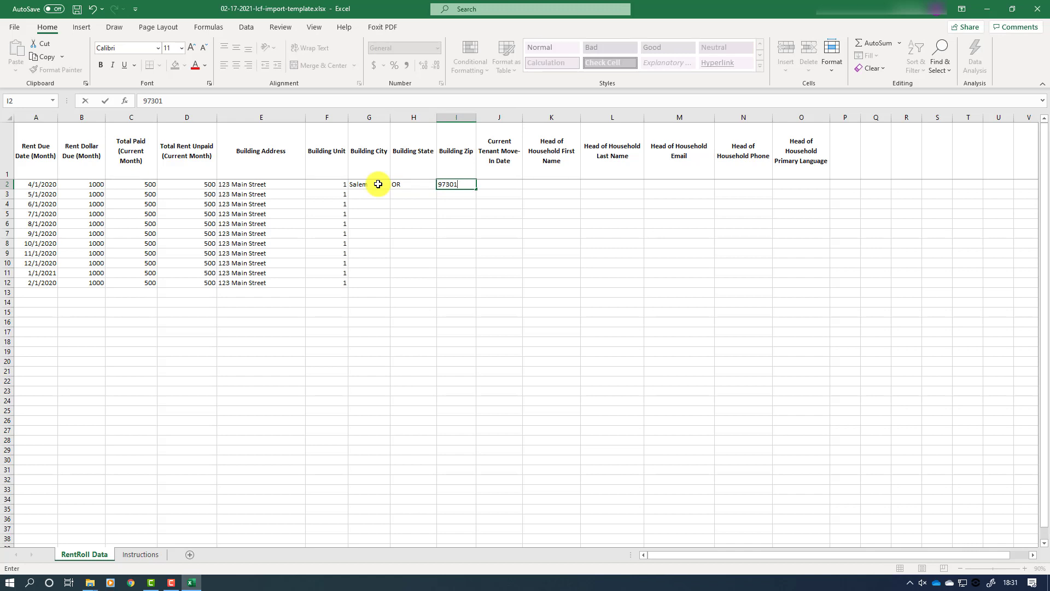
pyautogui.press('Tab')
pyautogui.write('01/01/2020')
# Step: Fill Salem and OR from G2:H2 down to row 12
pyautogui.click(374, 184)
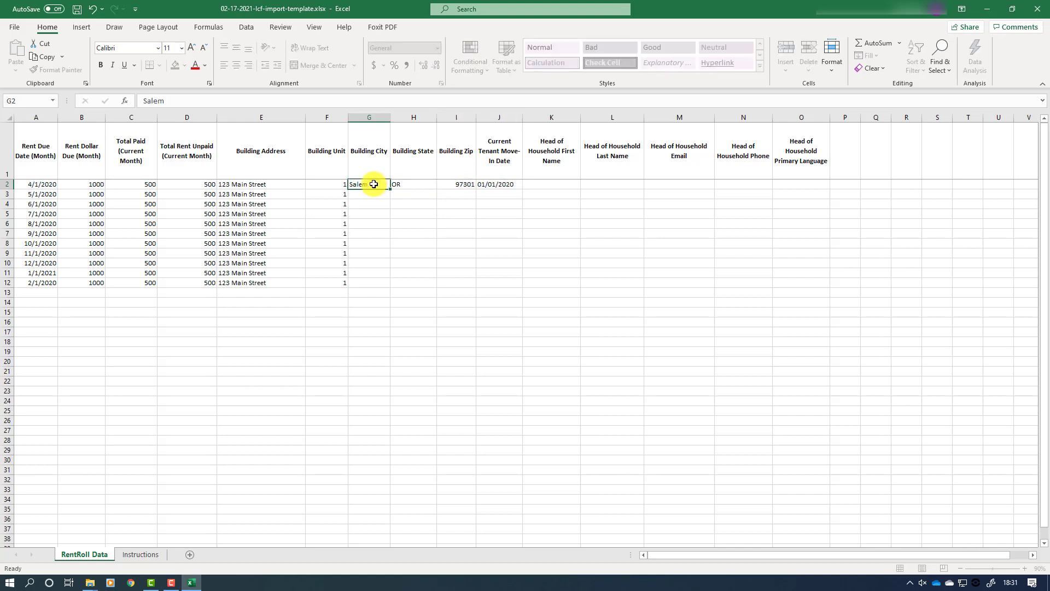
pyautogui.moveTo(374, 184); pyautogui.dragTo(406, 185)
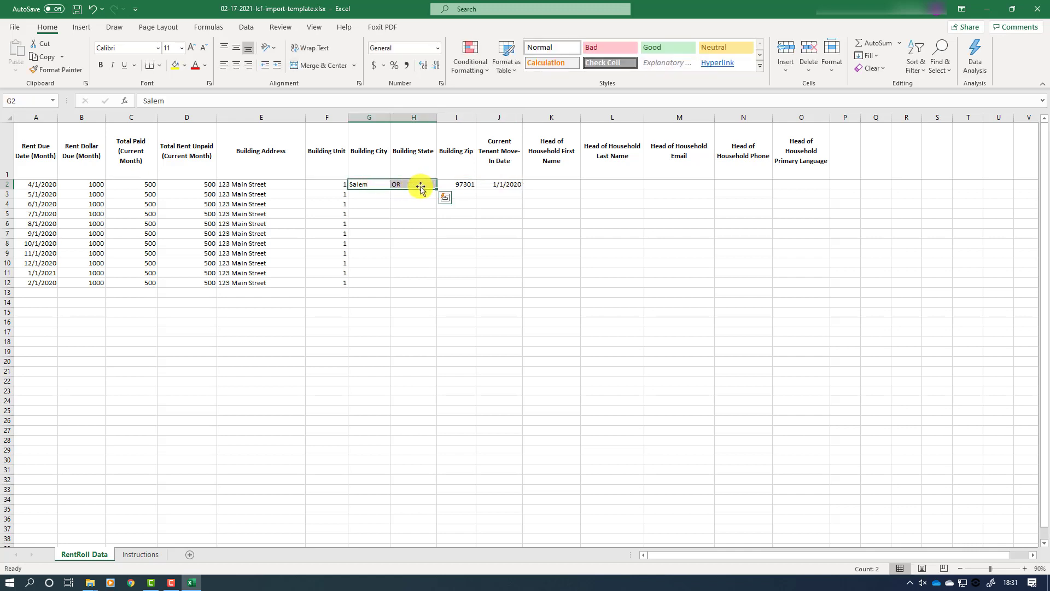
pyautogui.moveTo(436, 189); pyautogui.dragTo(436, 286)
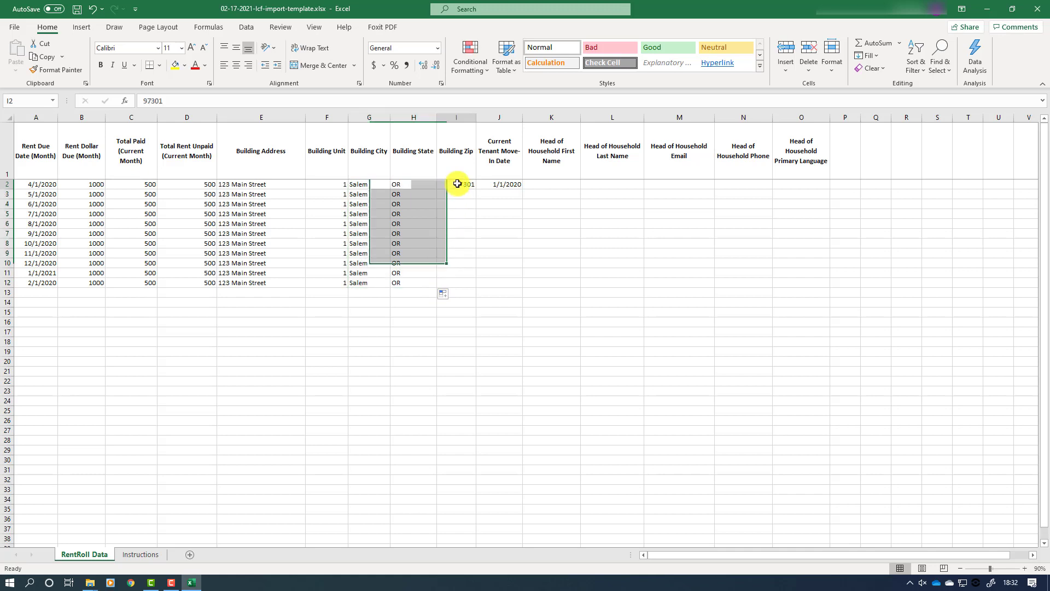
# Step: Copy the zip code 97301 from I2 into I3:I12
pyautogui.click(458, 184)
pyautogui.rightClick(457, 184)
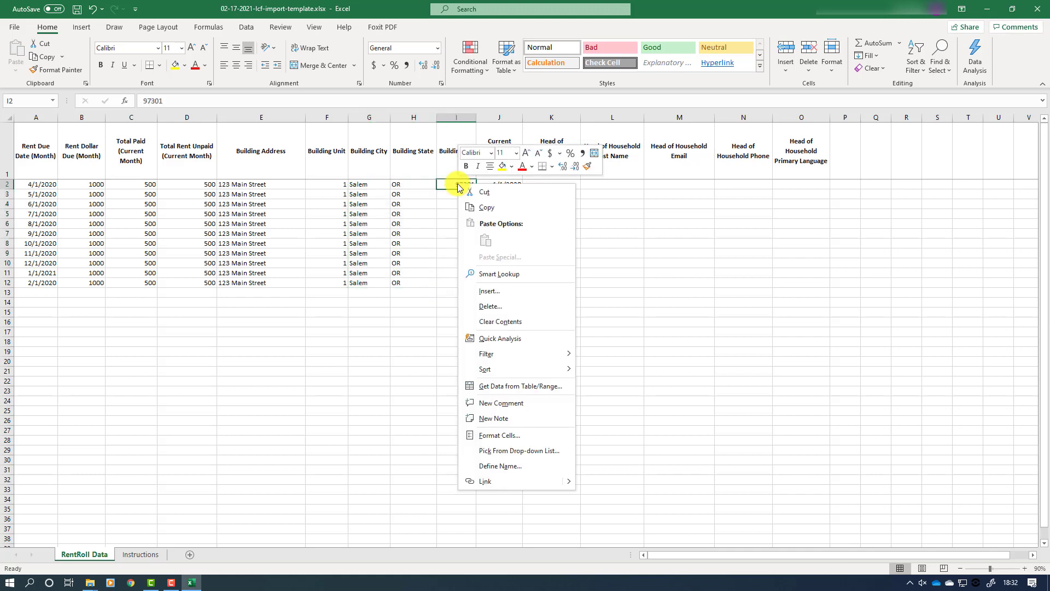
pyautogui.click(474, 205)
pyautogui.moveTo(464, 195); pyautogui.dragTo(469, 281)
pyautogui.rightClick(460, 248)
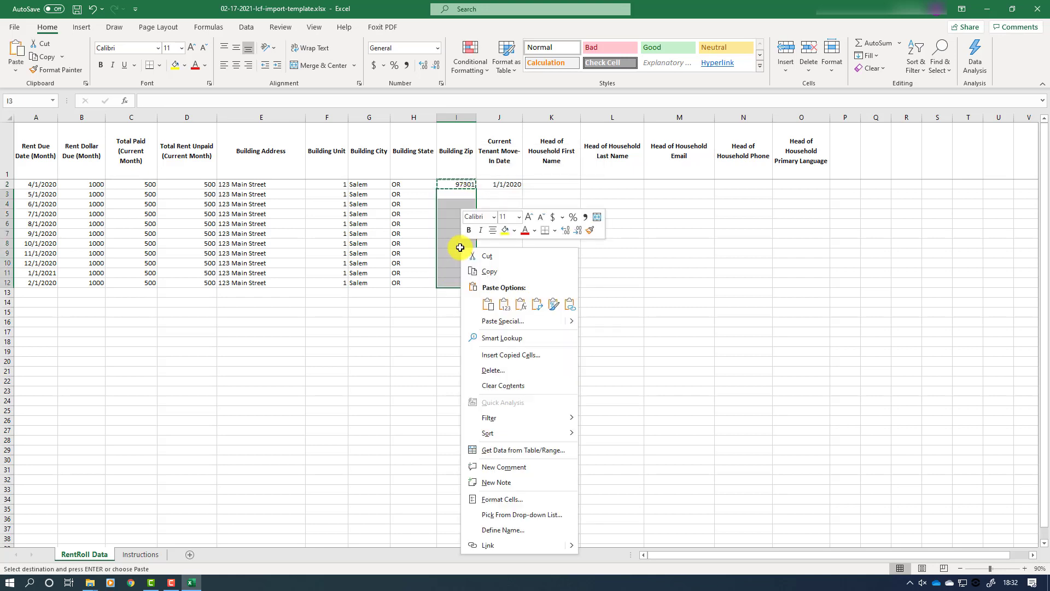
pyautogui.click(471, 273)
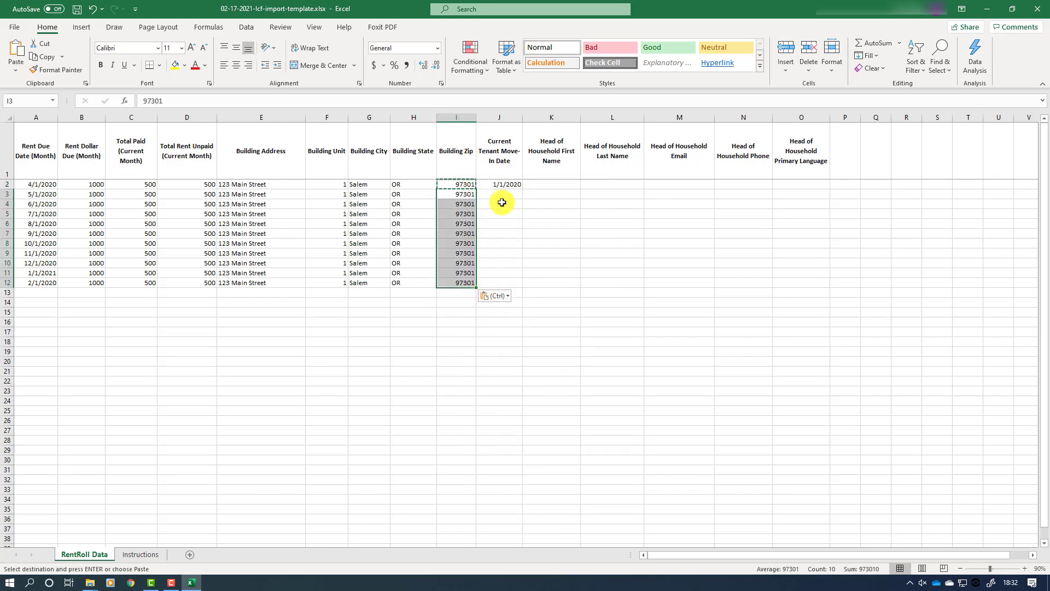
# Step: Copy the 1/1/2020 move-in date from J2
pyautogui.click(506, 184)
pyautogui.rightClick(506, 185)
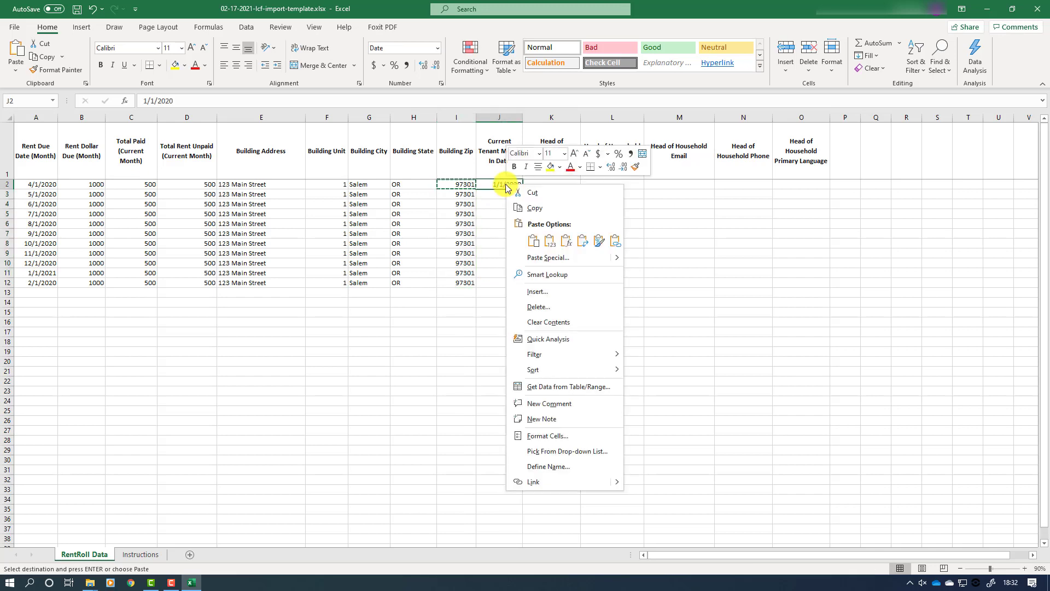
pyautogui.click(517, 207)
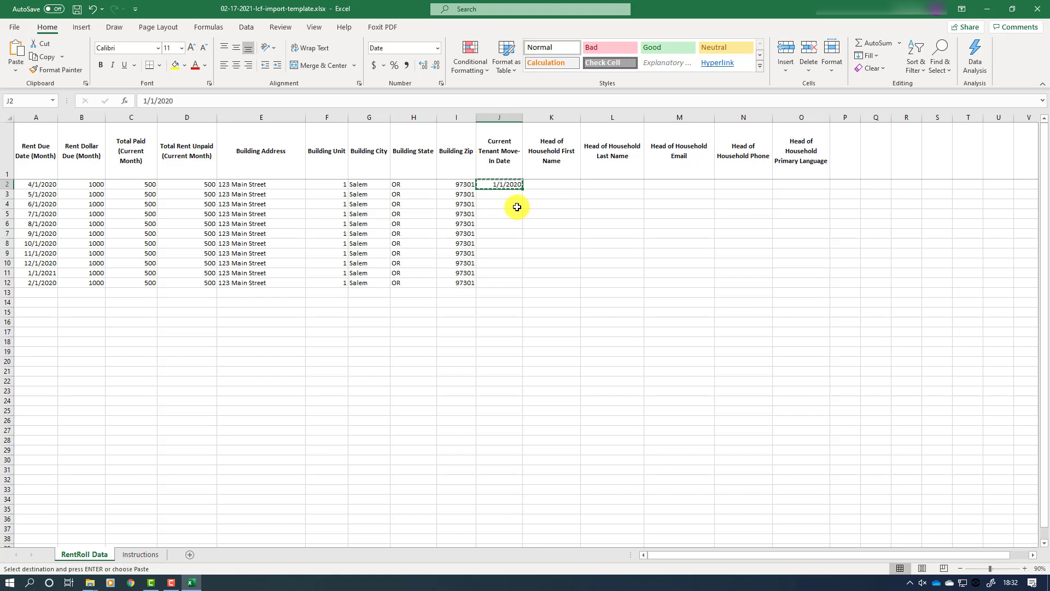
# Step: Paste 1/1/2020 into J3:J12, then enter the head of household's first name, last name and e-mail in K2:M2
pyautogui.moveTo(500, 194); pyautogui.dragTo(499, 283)
pyautogui.hotkey('ctrl', 'v')
pyautogui.click(549, 185)
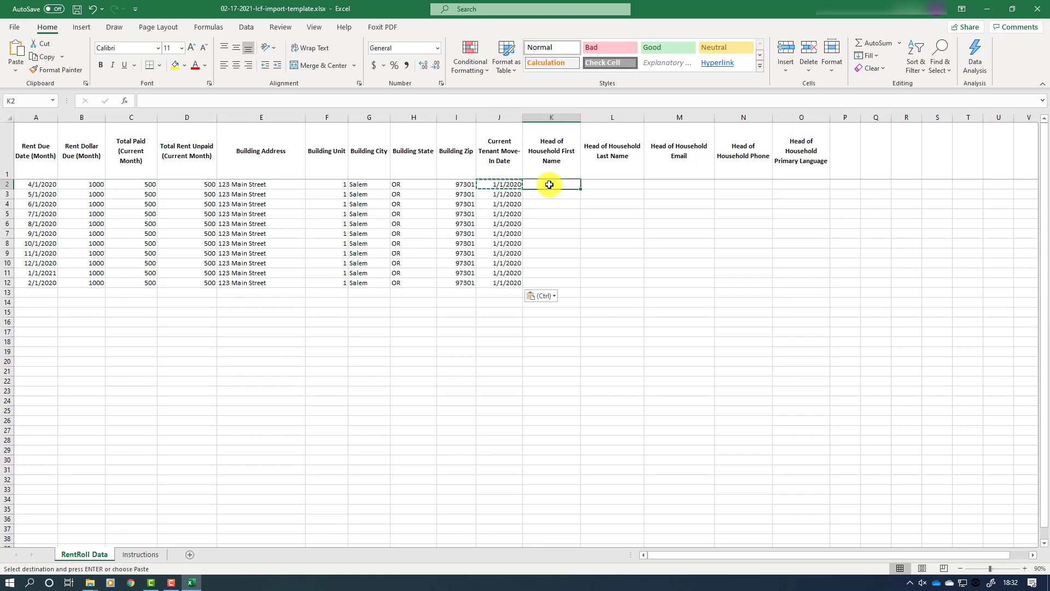
pyautogui.write('Bill')
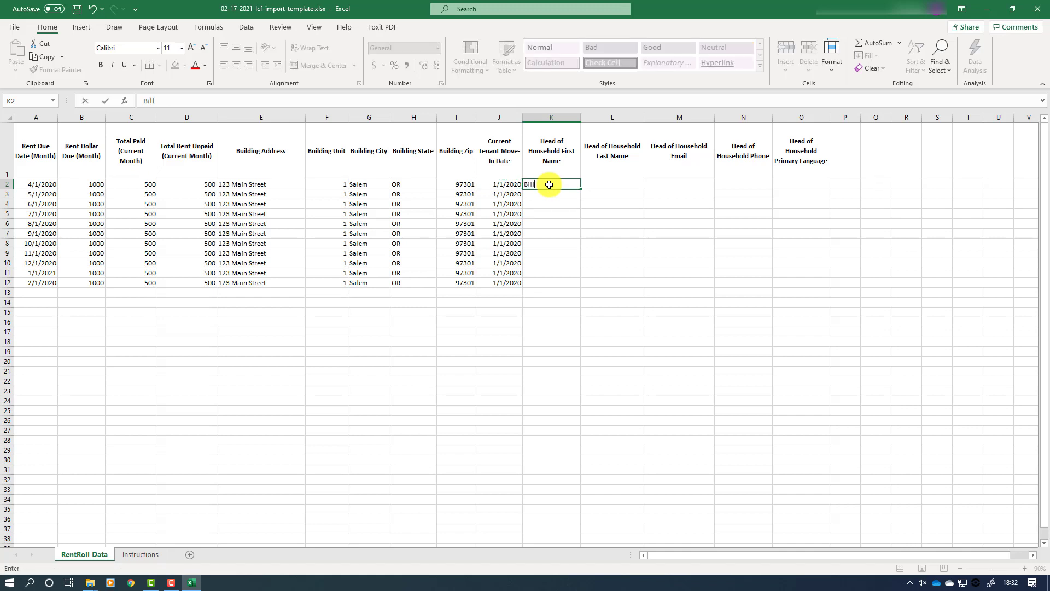
pyautogui.press('Tab')
pyautogui.write('Smith')
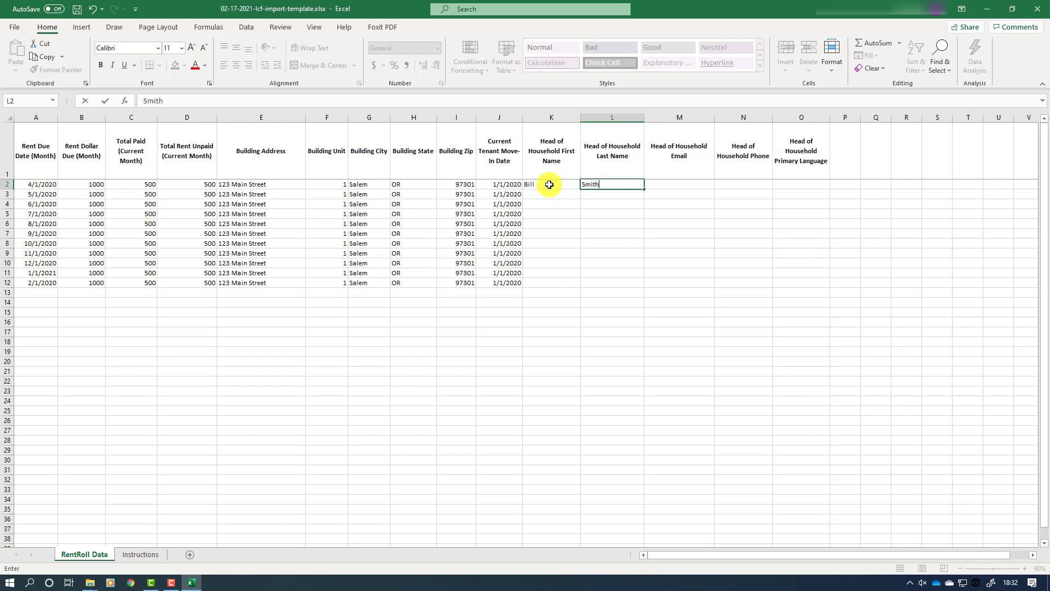
pyautogui.press('Tab')
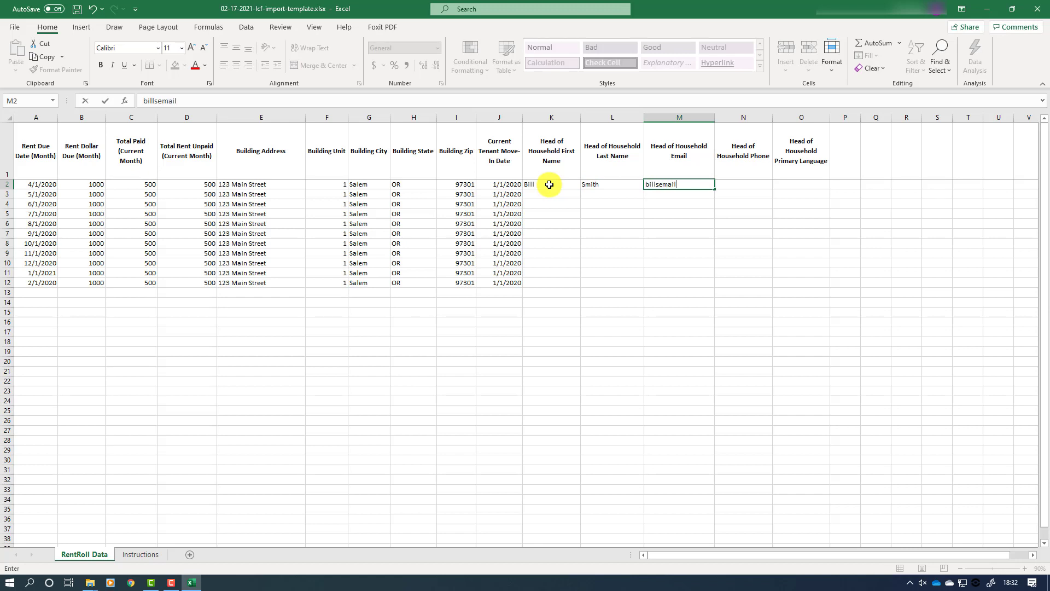
# Step: Commit the e-mail in M2, widen column M to fit it, and undo a trial move to M3
pyautogui.press('Return')
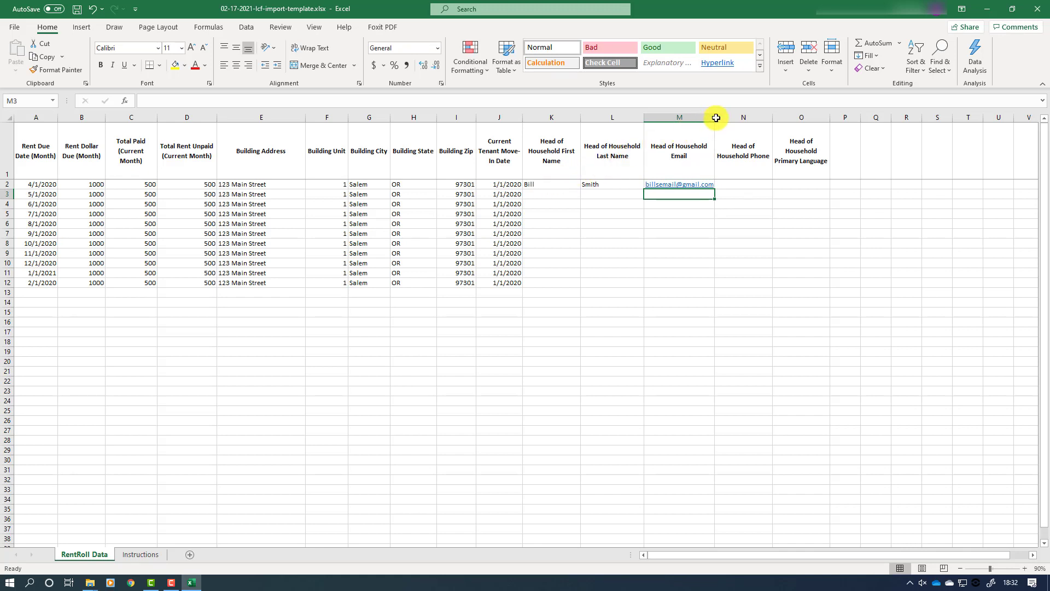
pyautogui.moveTo(715, 118); pyautogui.dragTo(726, 119)
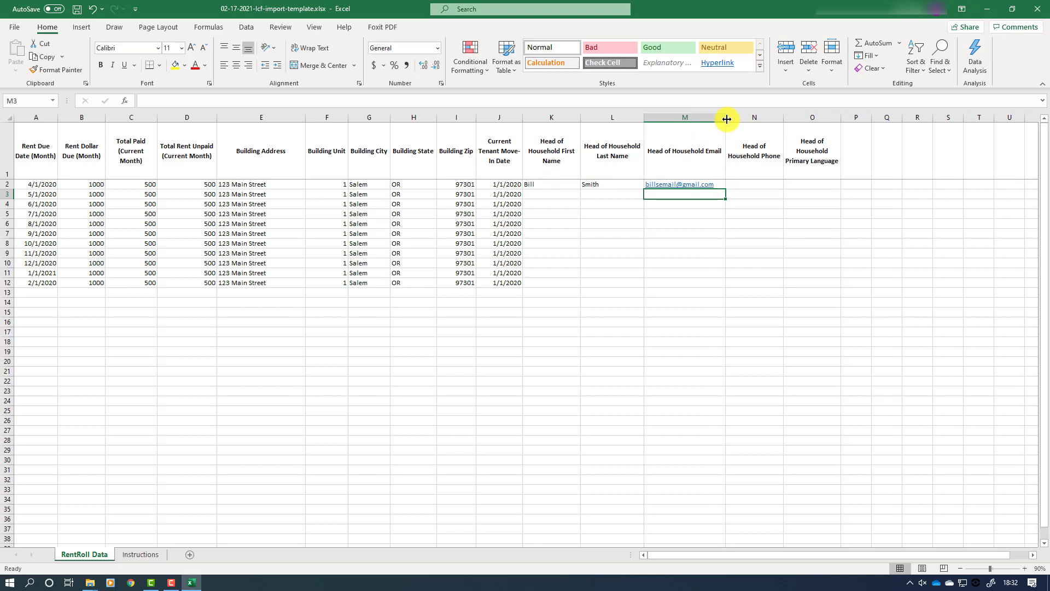
pyautogui.click(697, 182)
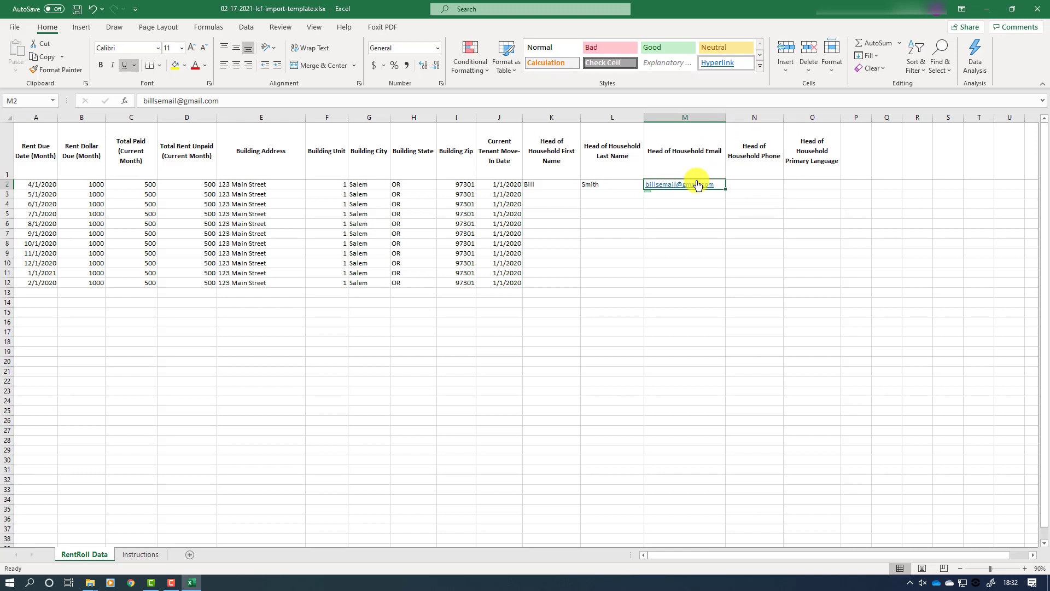
pyautogui.rightClick(707, 186)
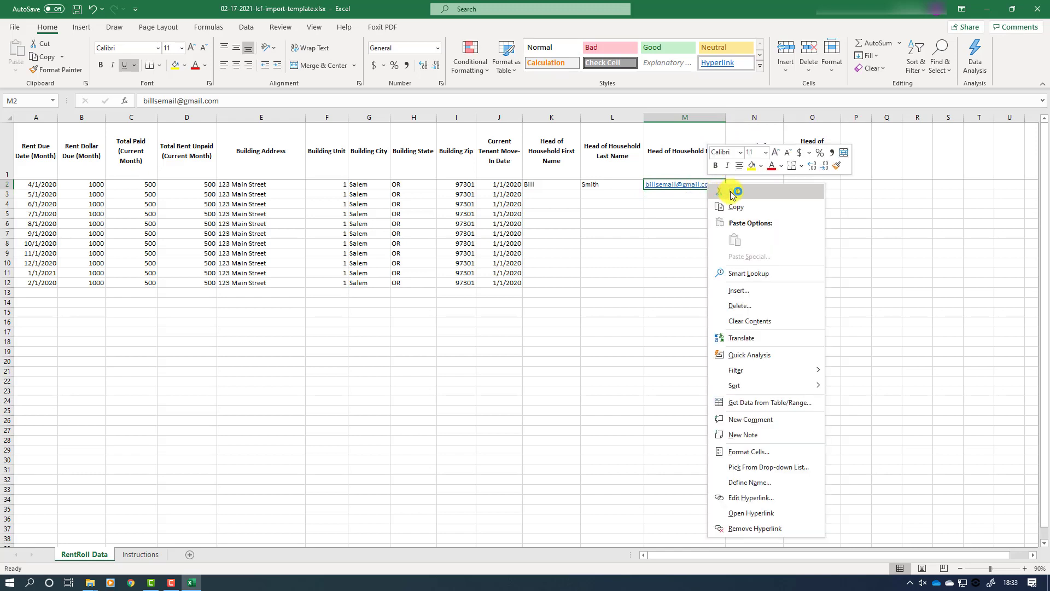
pyautogui.click(732, 192)
pyautogui.click(698, 197)
pyautogui.moveTo(701, 204); pyautogui.dragTo(696, 281)
pyautogui.rightClick(693, 267)
pyautogui.click(720, 323)
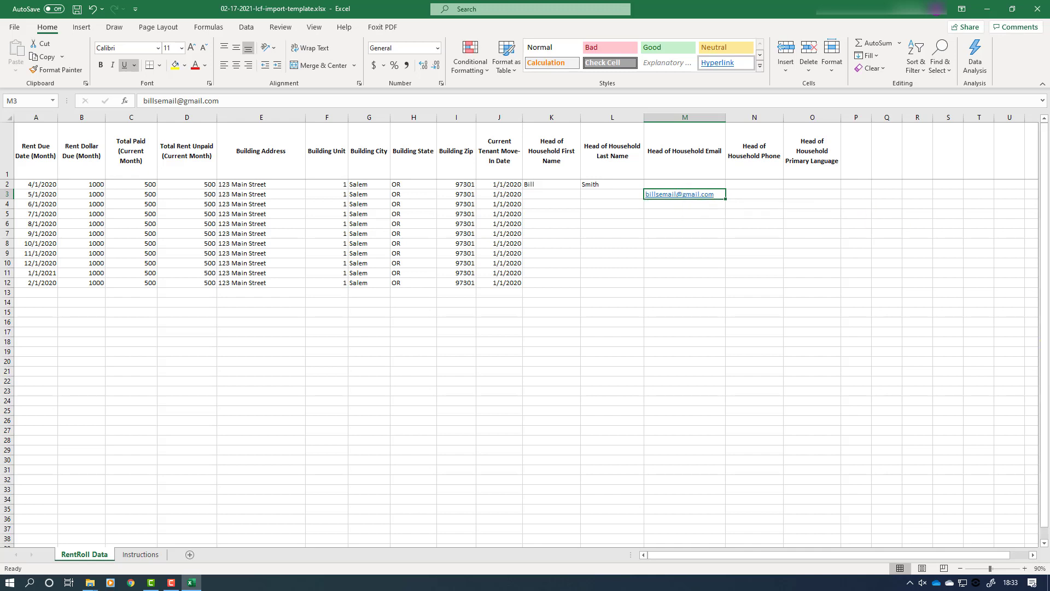
pyautogui.hotkey('ctrl', 'z')
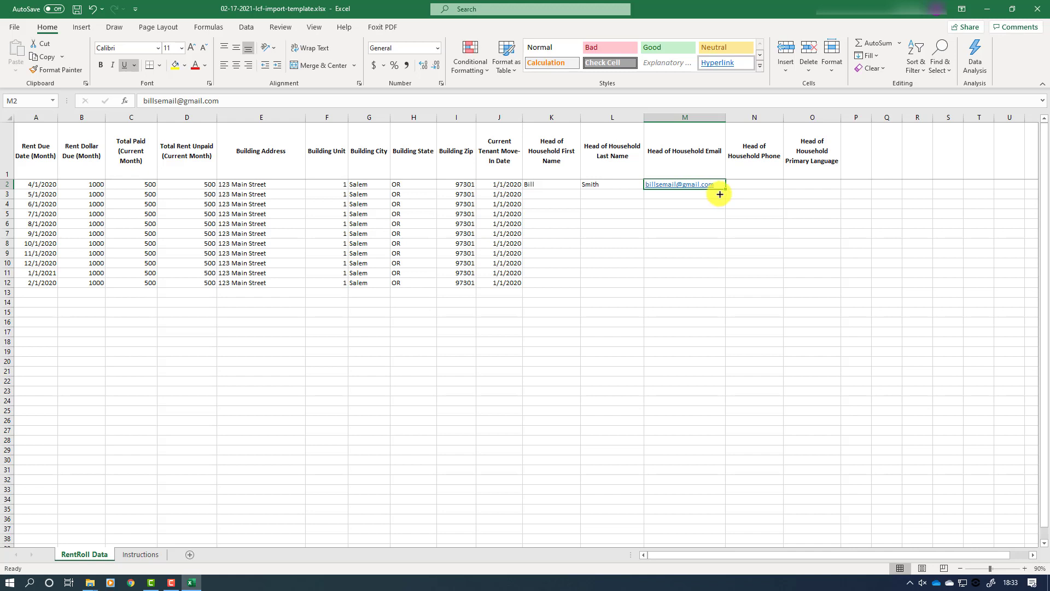
# Step: Fill the e-mail from M2 and the names from K2:L2 down through row 12
pyautogui.moveTo(725, 188); pyautogui.dragTo(725, 287)
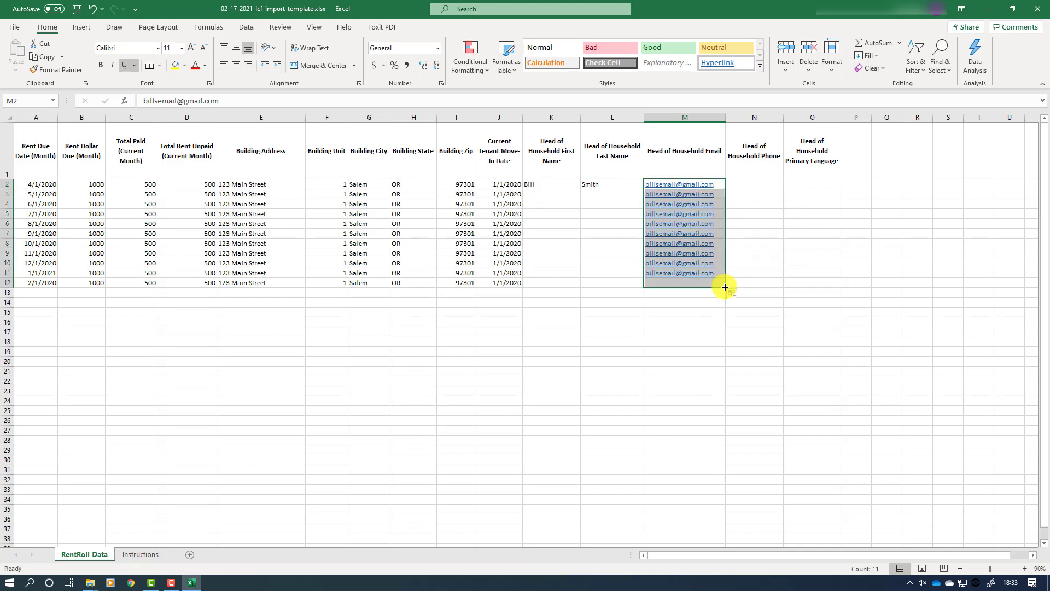
pyautogui.click(552, 185)
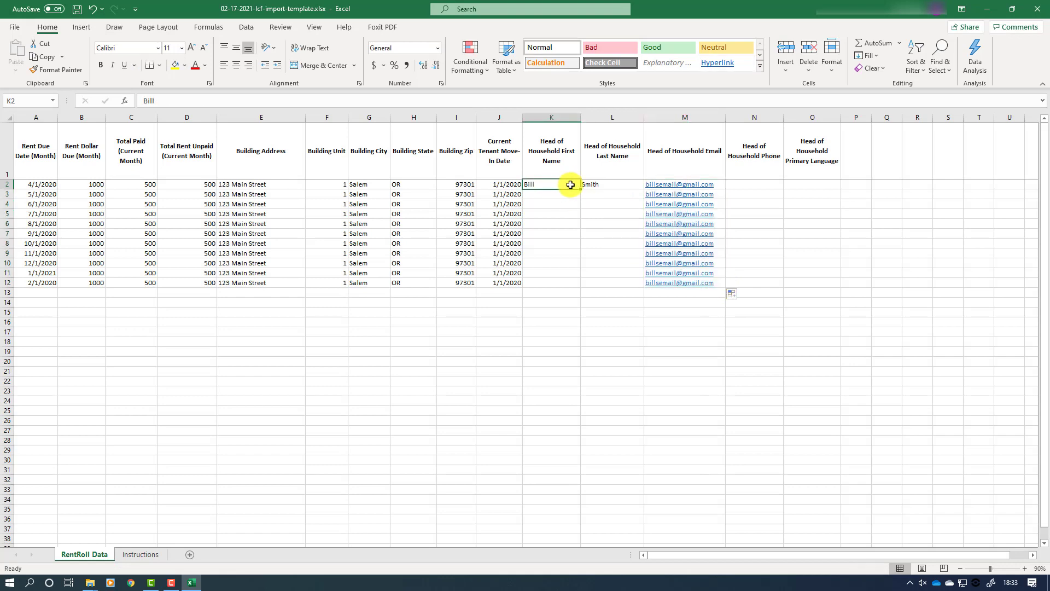
pyautogui.click(601, 185)
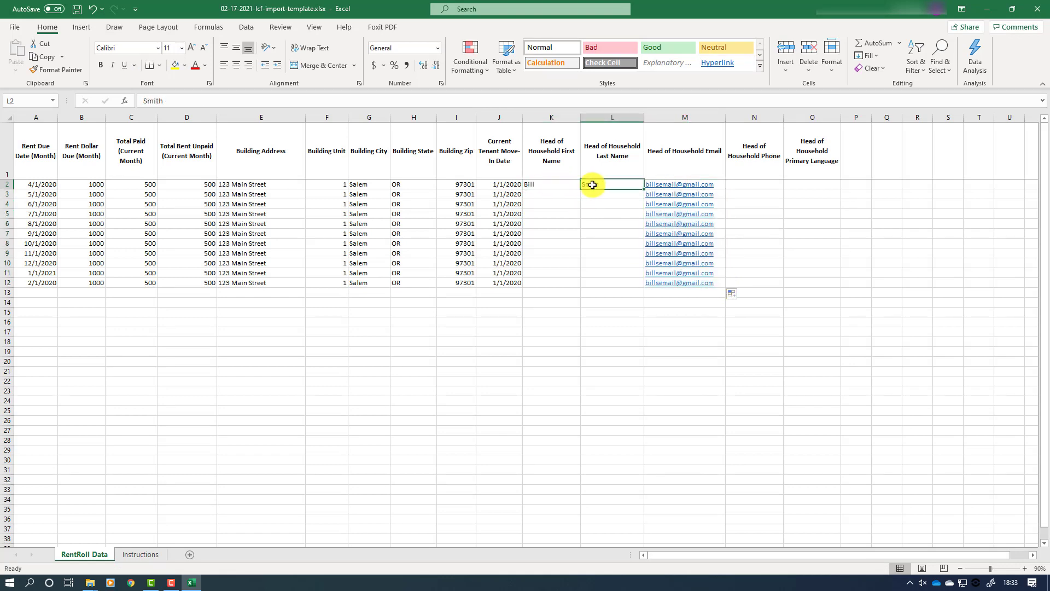
pyautogui.click(558, 184)
pyautogui.moveTo(558, 184); pyautogui.dragTo(640, 292)
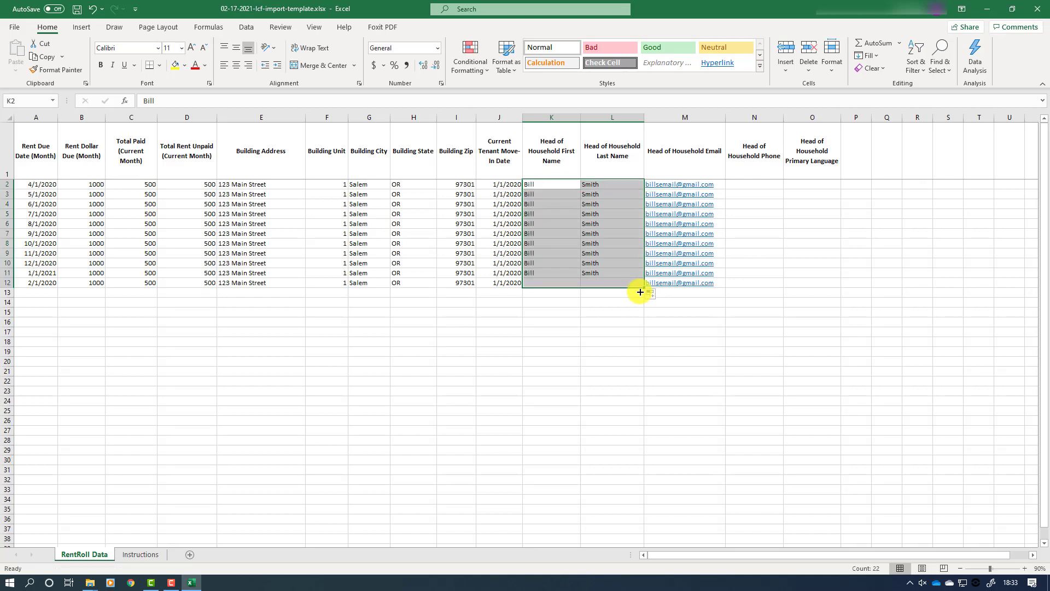
pyautogui.click(767, 187)
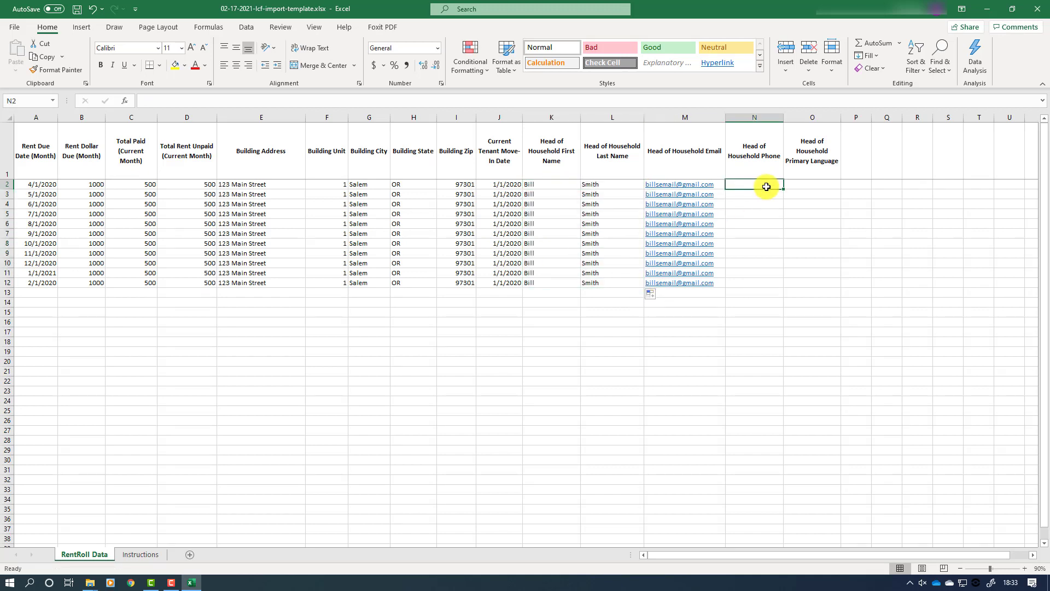
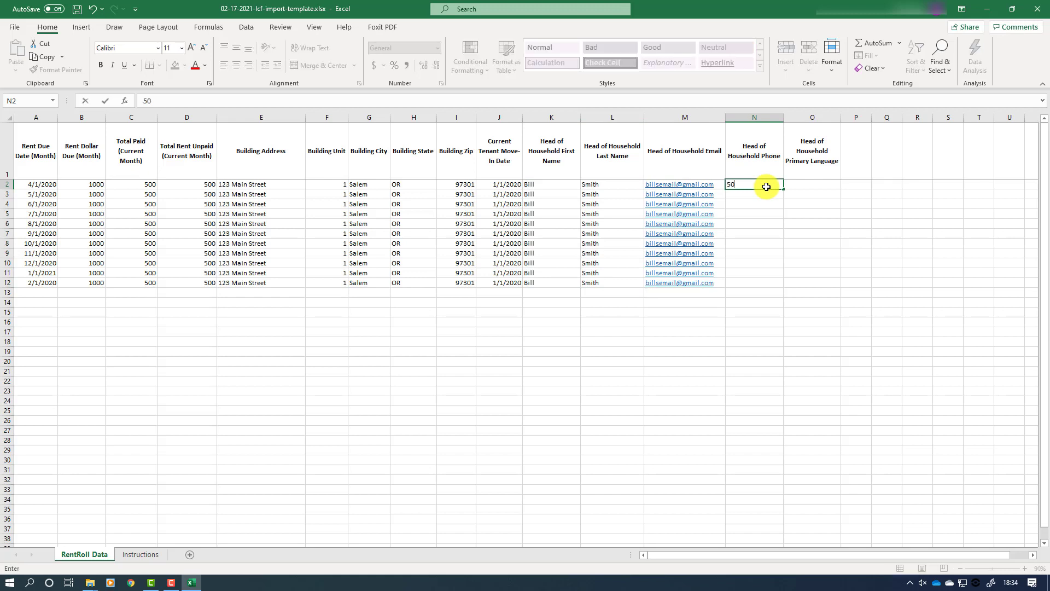
# Step: Enter the head of household's phone number in N2 and copy it into N3:N12
pyautogui.press('Return')
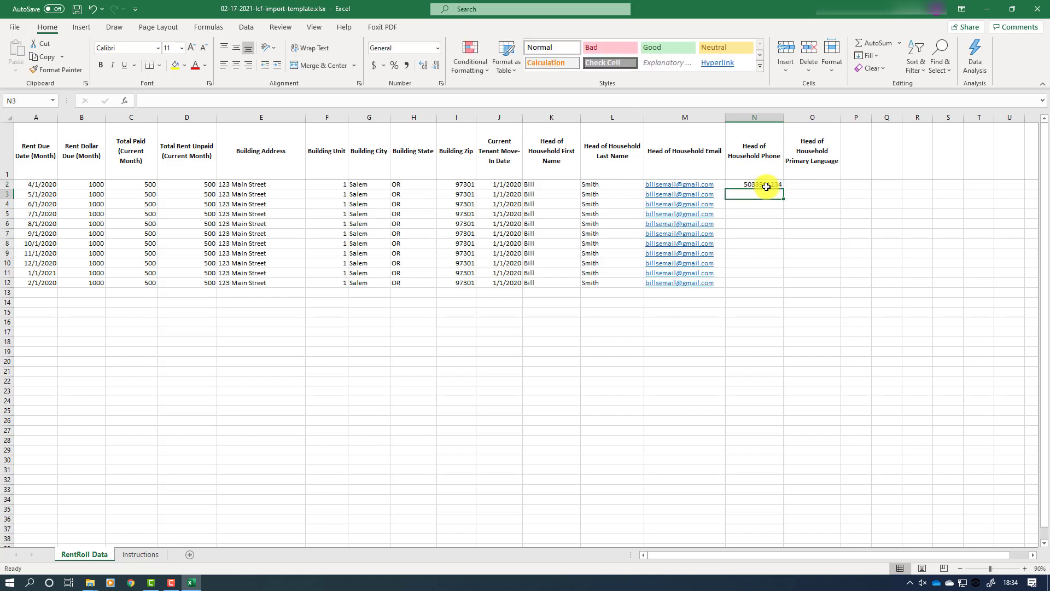
pyautogui.click(767, 186)
pyautogui.rightClick(766, 186)
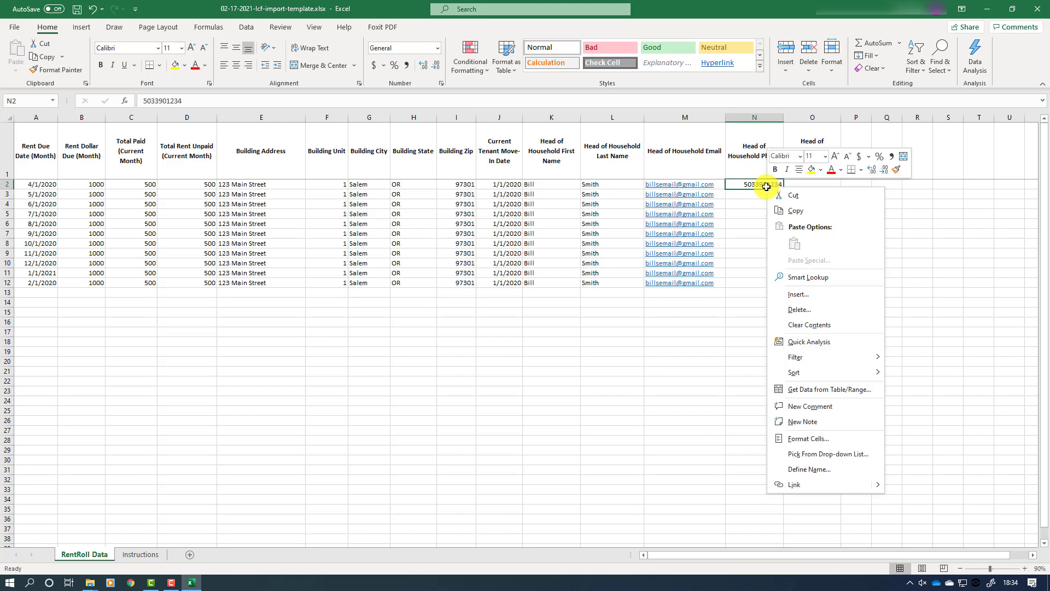
pyautogui.click(784, 214)
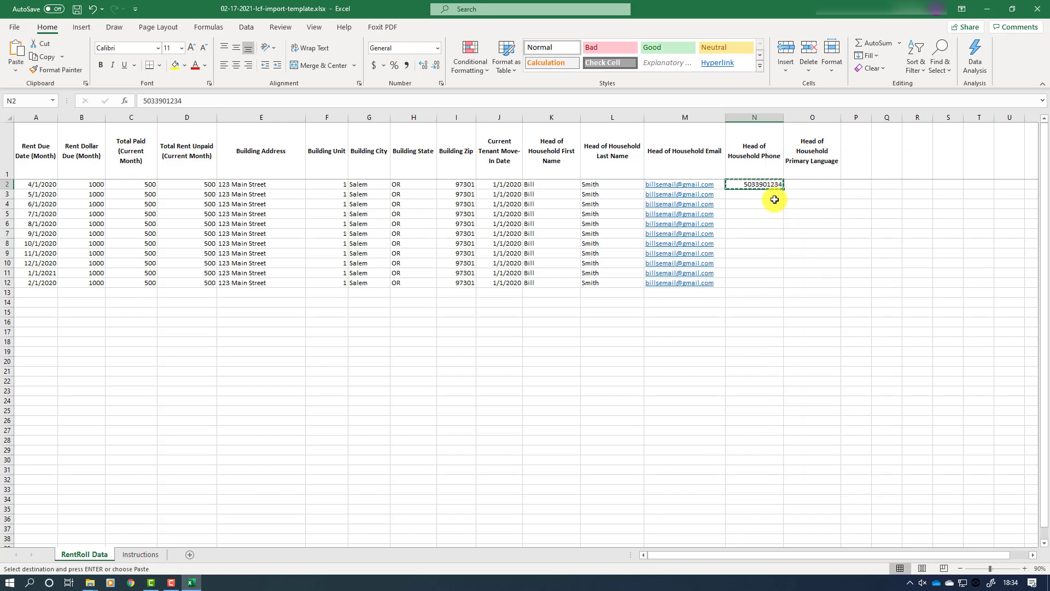
pyautogui.moveTo(769, 195); pyautogui.dragTo(773, 280)
pyautogui.press('Return')
# Step: Enter English as primary language in O2 and fill it down to row 12
pyautogui.click(819, 185)
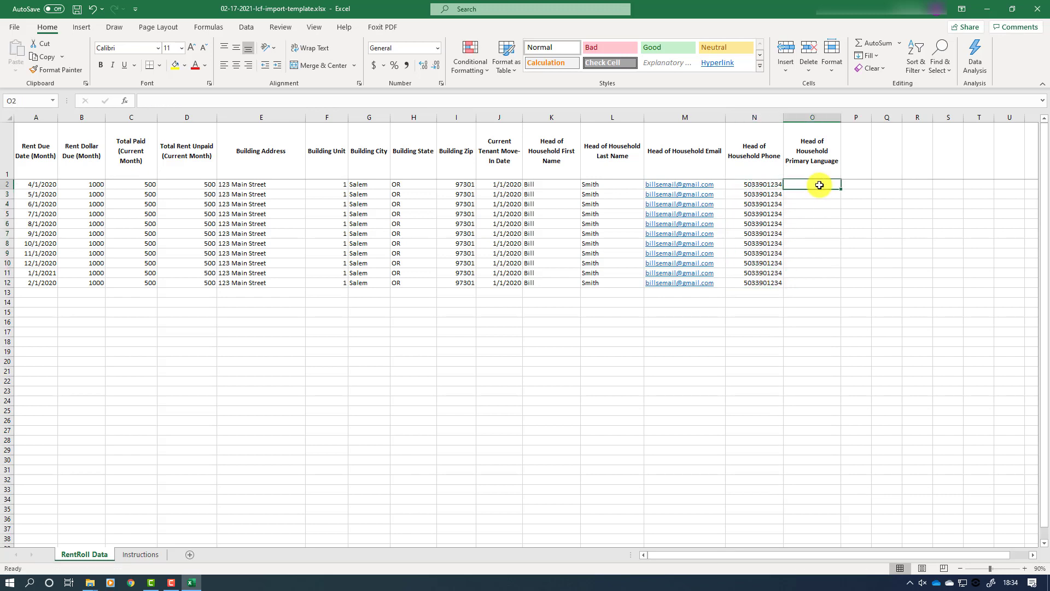
pyautogui.write('English')
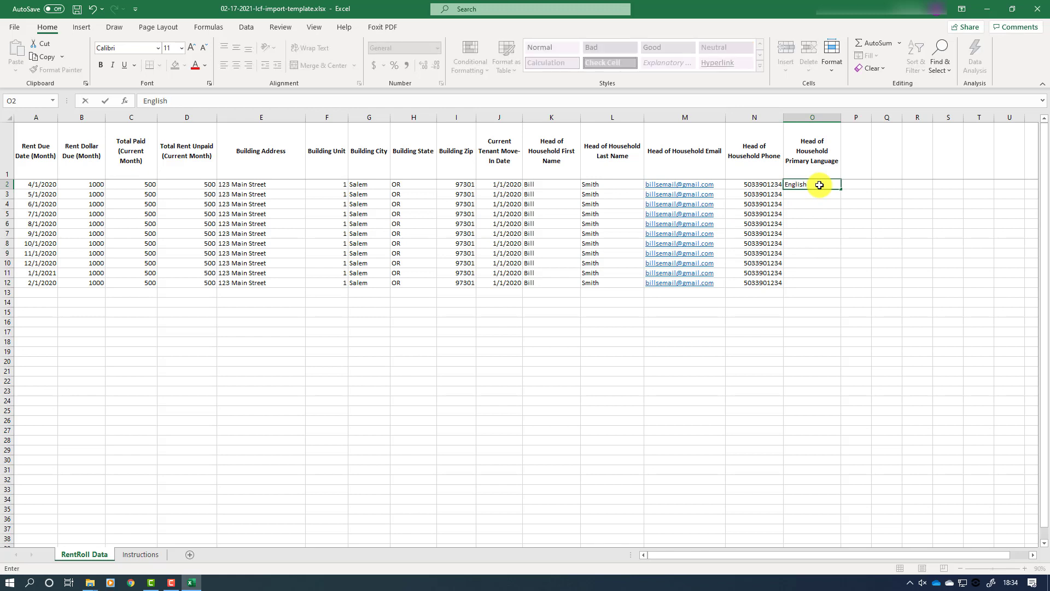
pyautogui.press('Return')
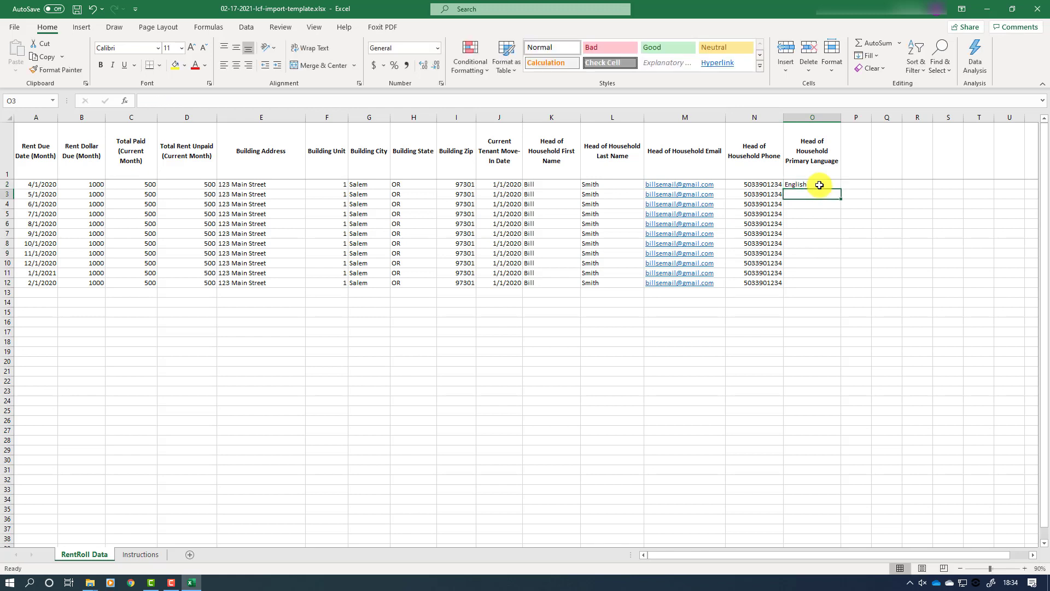
pyautogui.click(819, 185)
pyautogui.moveTo(841, 190); pyautogui.dragTo(840, 284)
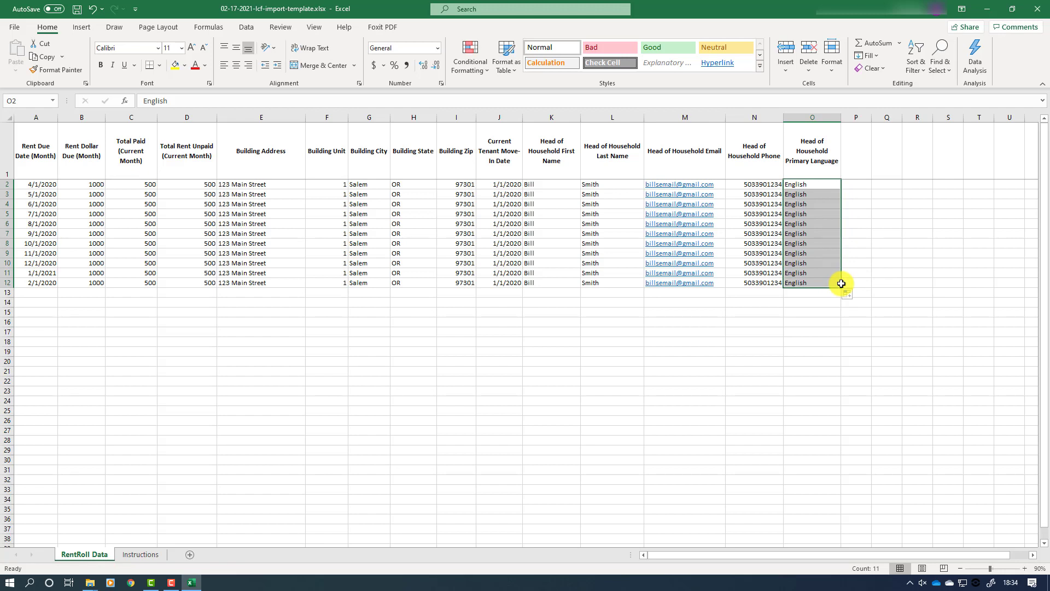
# Step: Copy the due dates A2:A12 into A13:A23
pyautogui.click(43, 294)
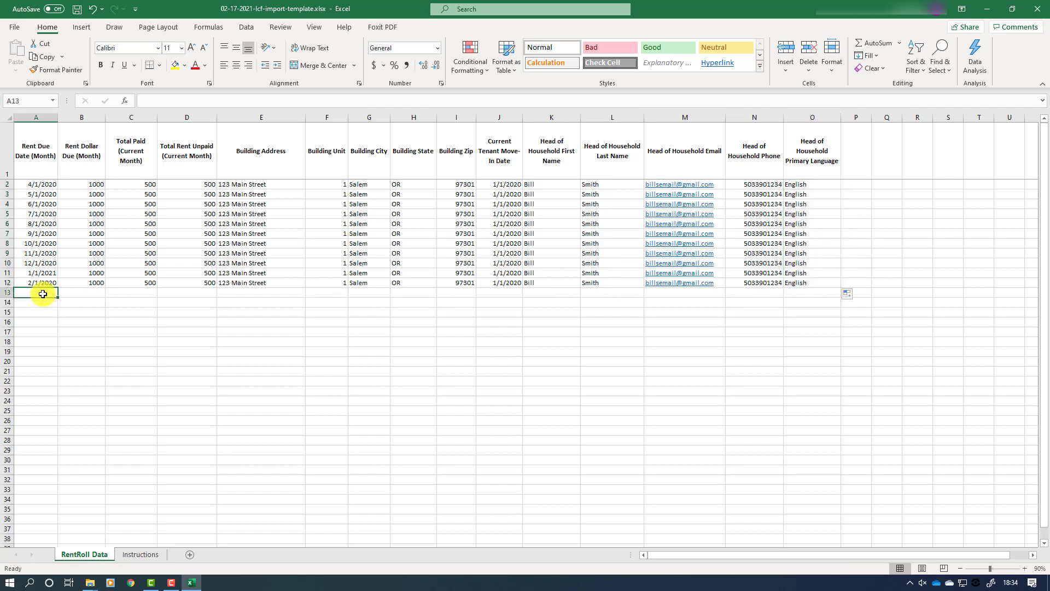
pyautogui.click(40, 184)
pyautogui.moveTo(41, 190); pyautogui.dragTo(39, 281)
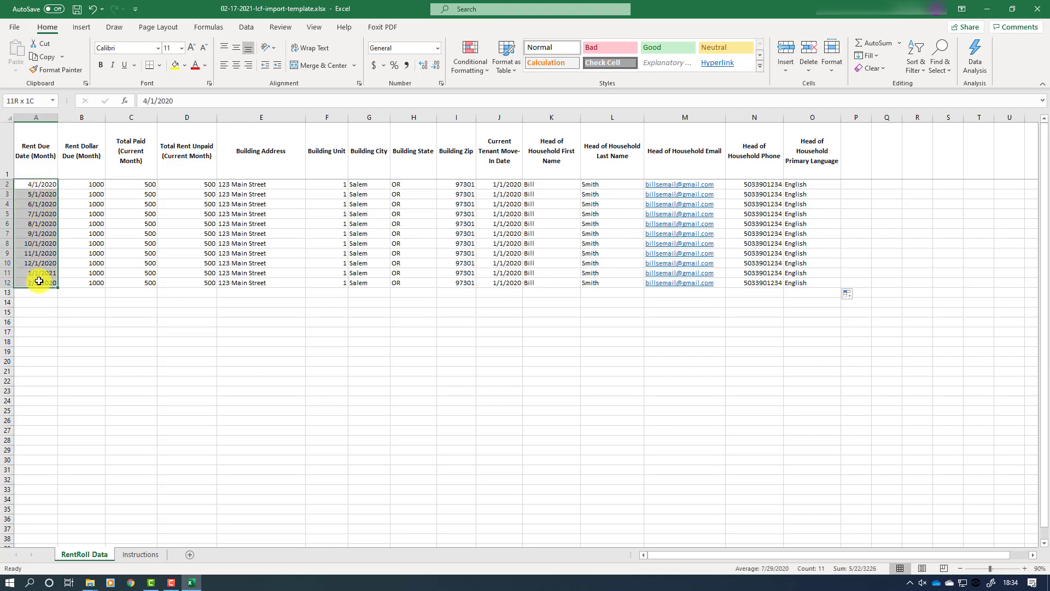
pyautogui.rightClick(39, 231)
pyautogui.click(65, 255)
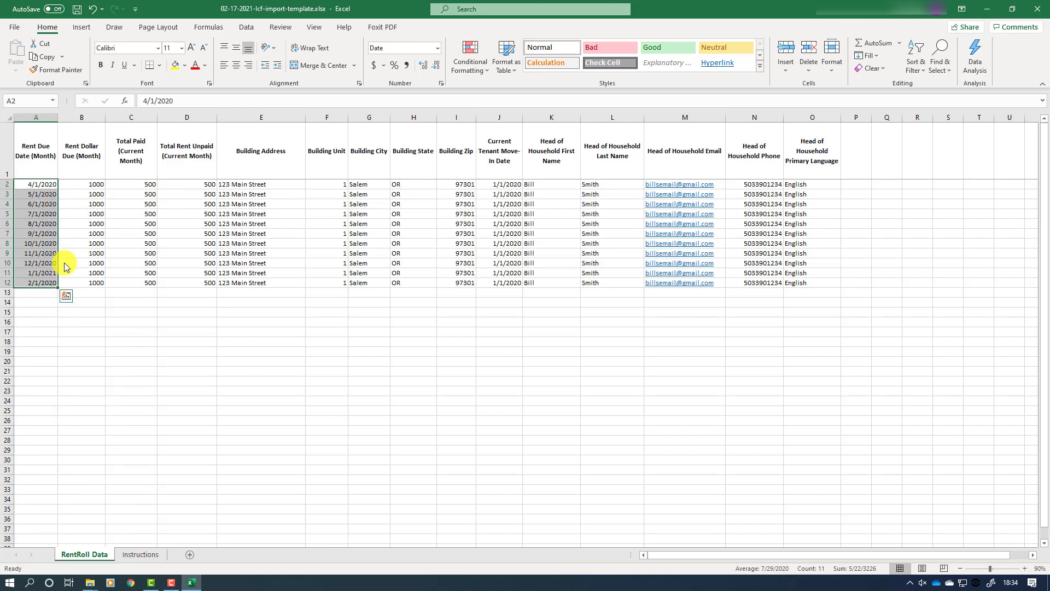
pyautogui.click(44, 294)
pyautogui.rightClick(44, 294)
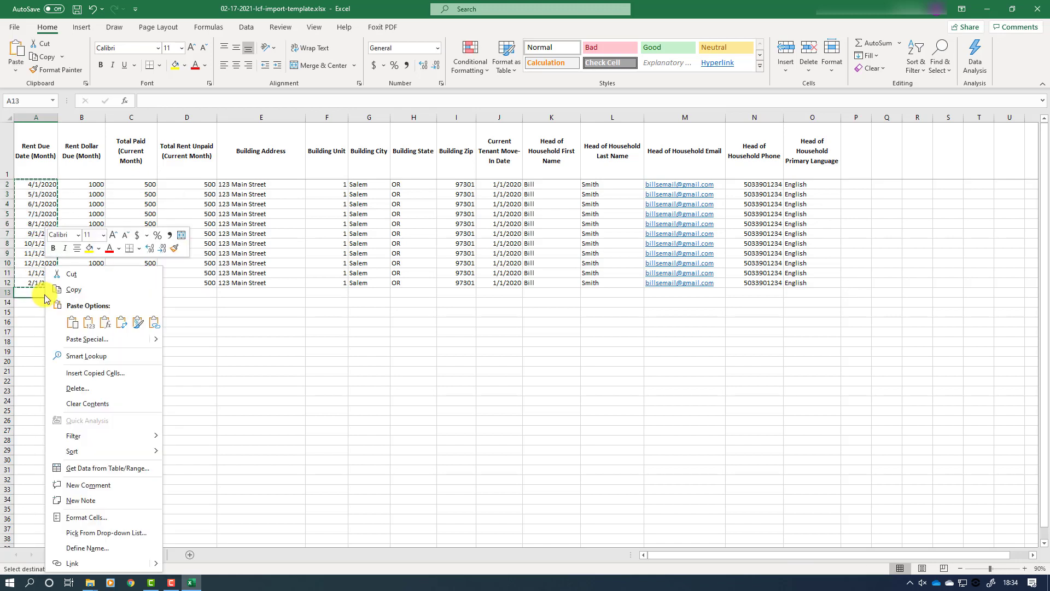
pyautogui.click(73, 321)
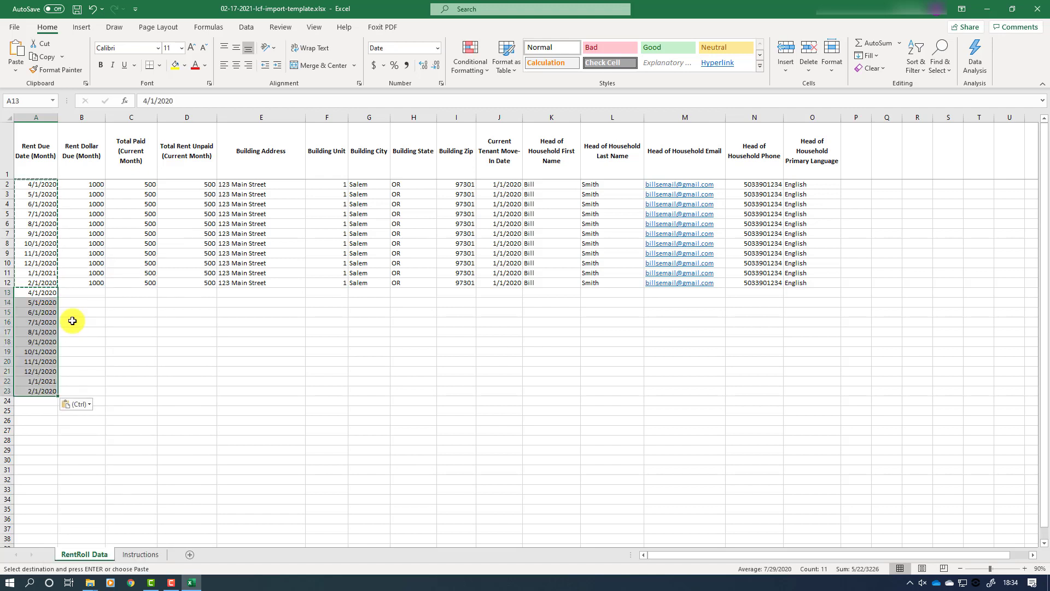
# Step: Copy the 1000 rent due and 500 paid from B12:C12 into rows 13–23
pyautogui.click(74, 282)
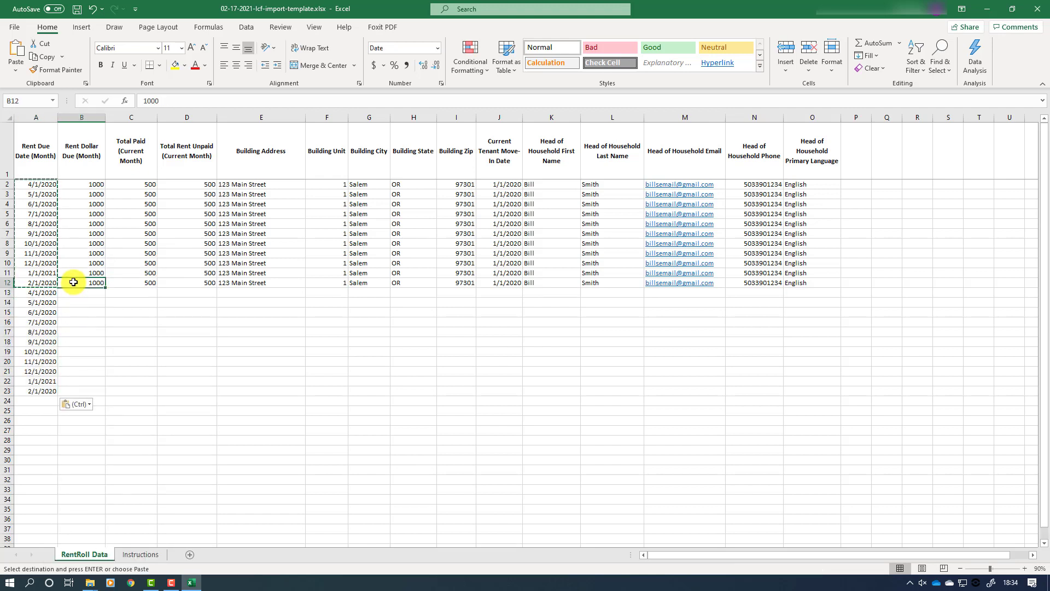
pyautogui.moveTo(111, 282); pyautogui.dragTo(117, 281)
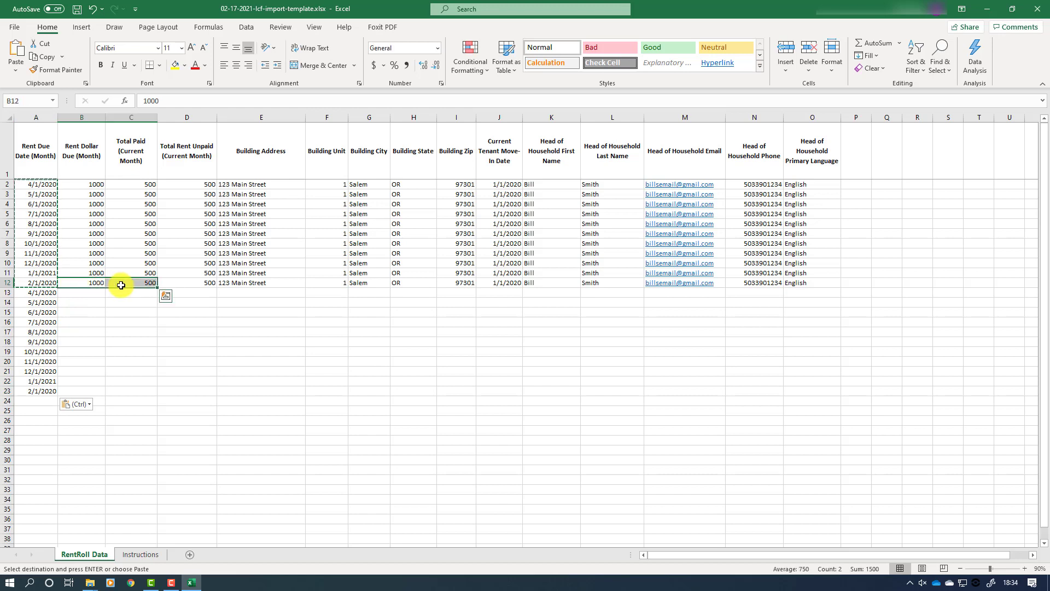
pyautogui.rightClick(122, 289)
pyautogui.click(144, 289)
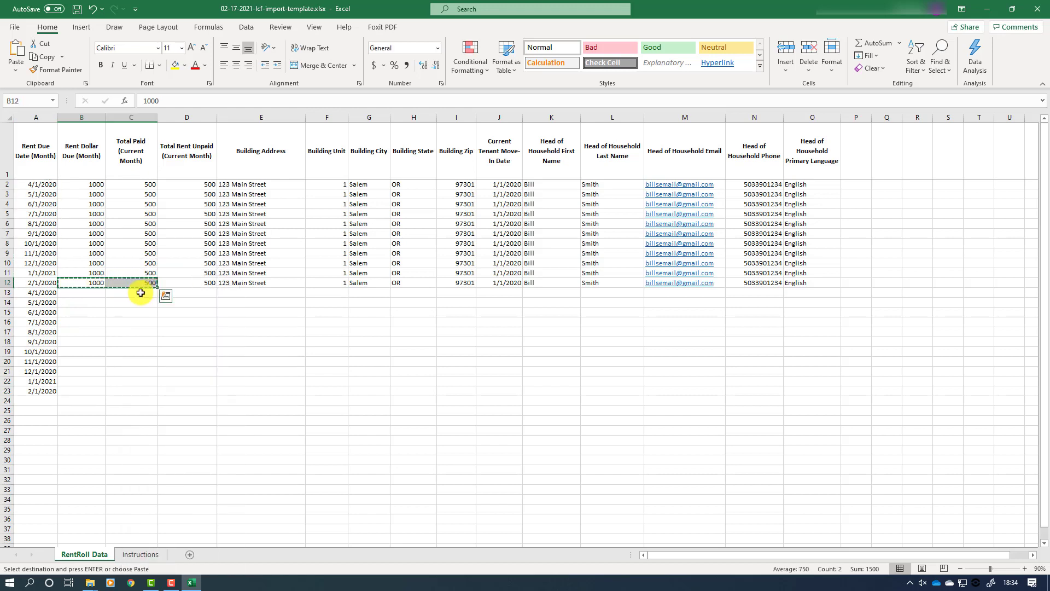
pyautogui.moveTo(89, 295); pyautogui.dragTo(137, 389)
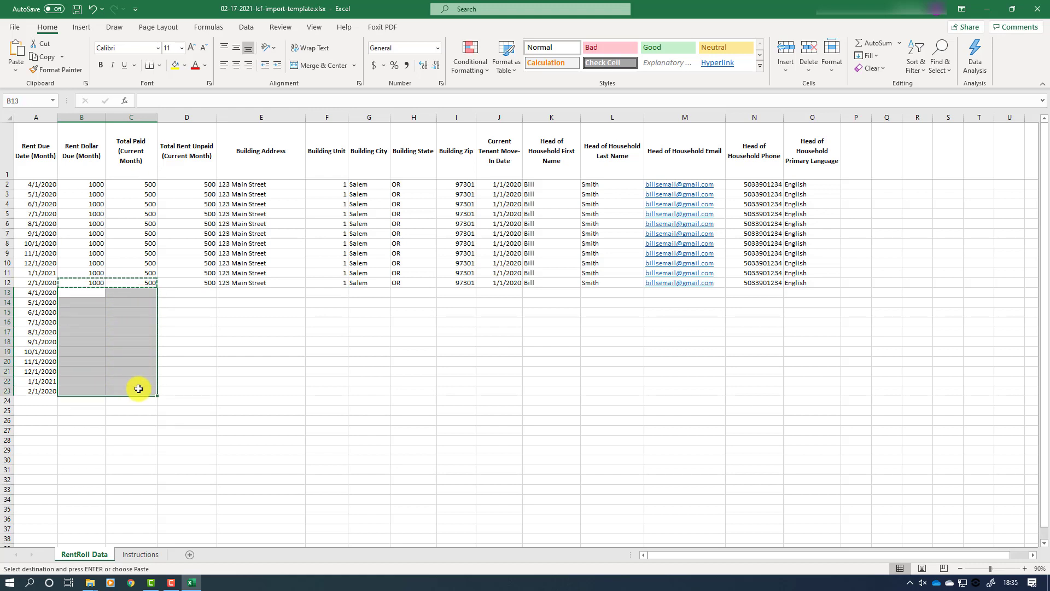
pyautogui.press('Return')
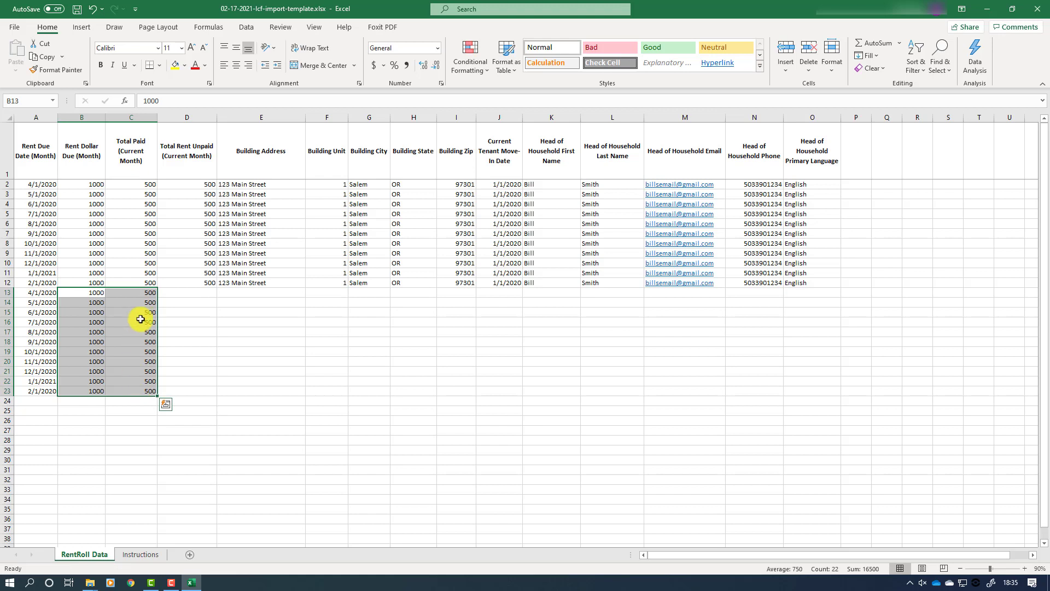
pyautogui.click(141, 293)
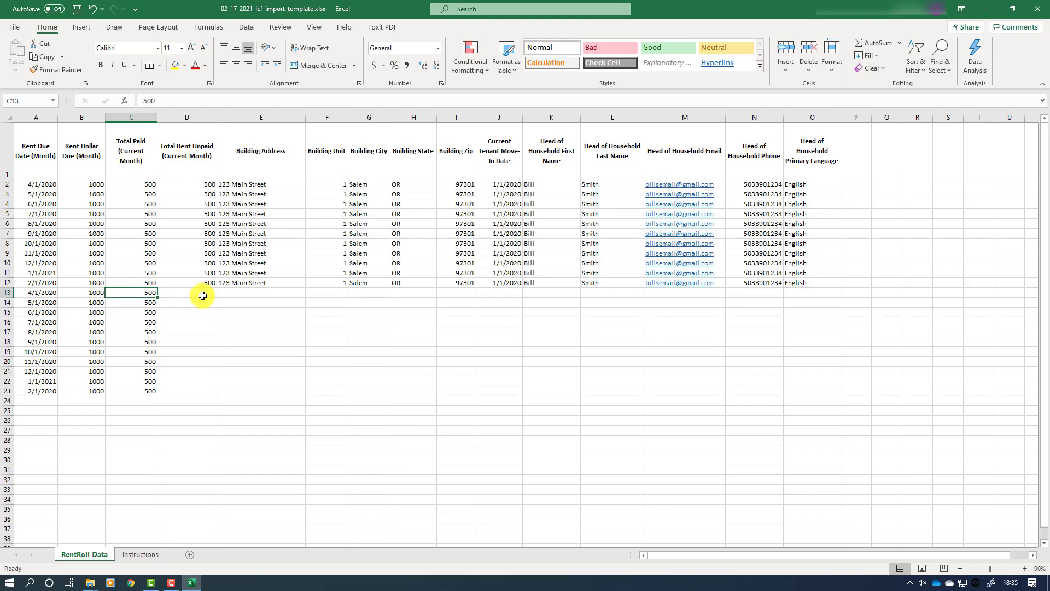
# Step: Enter Total Paid 1000, 900, 800, 700 and 600 in C13:C17
pyautogui.write('1000')
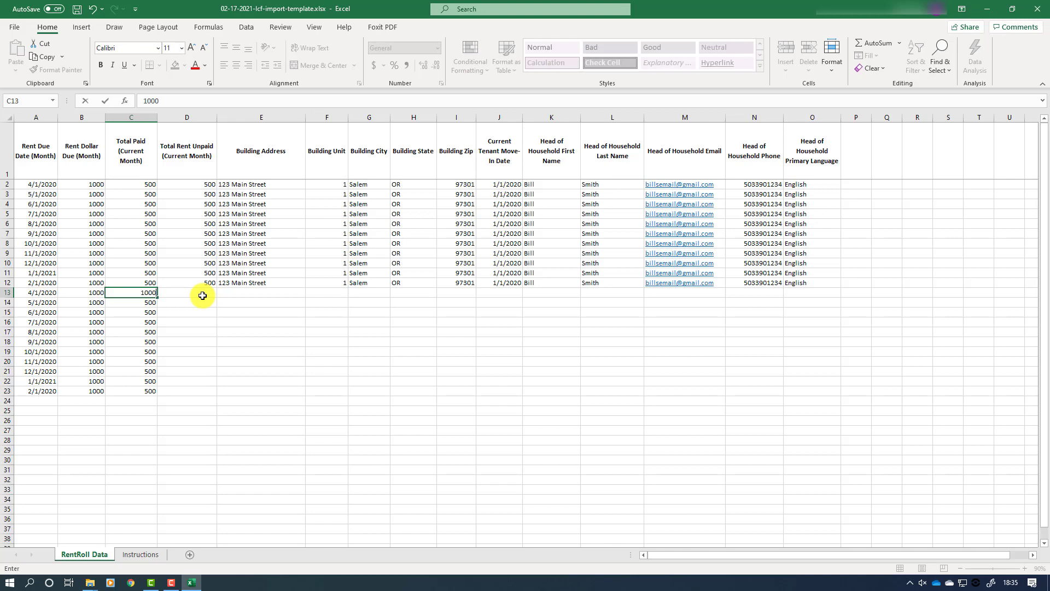
pyautogui.press('Return')
pyautogui.write('9')
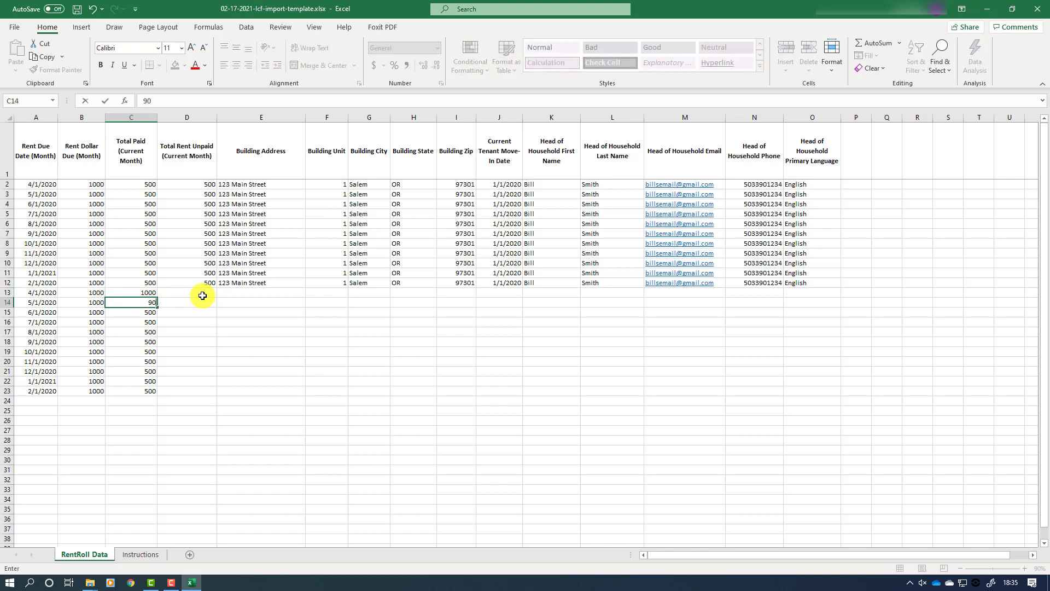
pyautogui.press('Return')
pyautogui.write('800')
pyautogui.press('Return')
pyautogui.write('700')
pyautogui.press('Return')
pyautogui.write('600')
pyautogui.press('Return')
# Step: Enter Total Paid 500, 400, 300, 200, 100 and 0 in C18:C23
pyautogui.write('500')
pyautogui.press('Return')
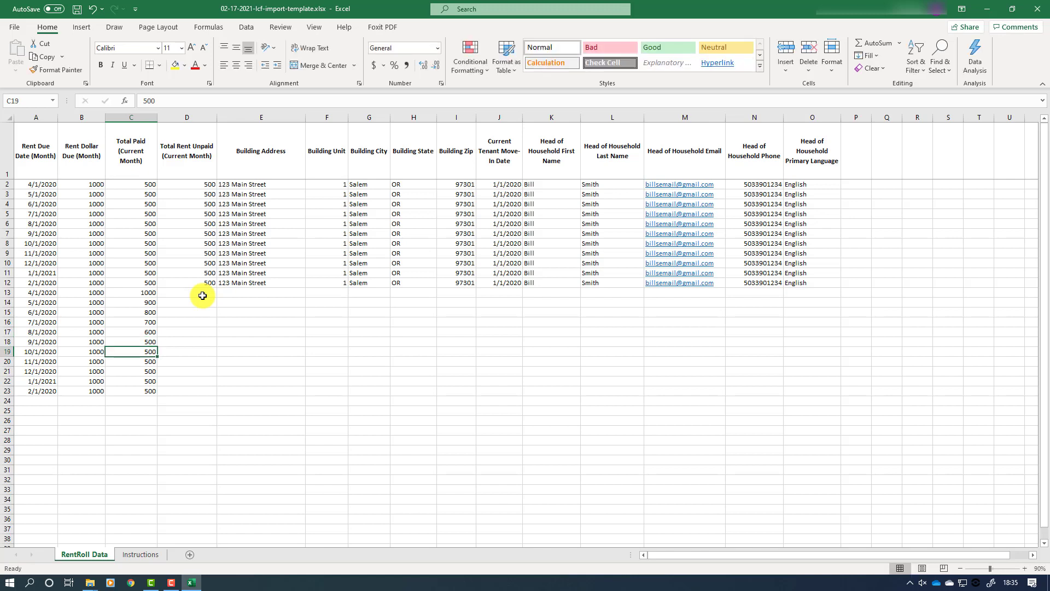
pyautogui.write('400')
pyautogui.press('Return')
pyautogui.write('300')
pyautogui.press('Return')
pyautogui.write('200')
pyautogui.hotkey('ctrl', 'Return')
pyautogui.press('Return')
pyautogui.write('100')
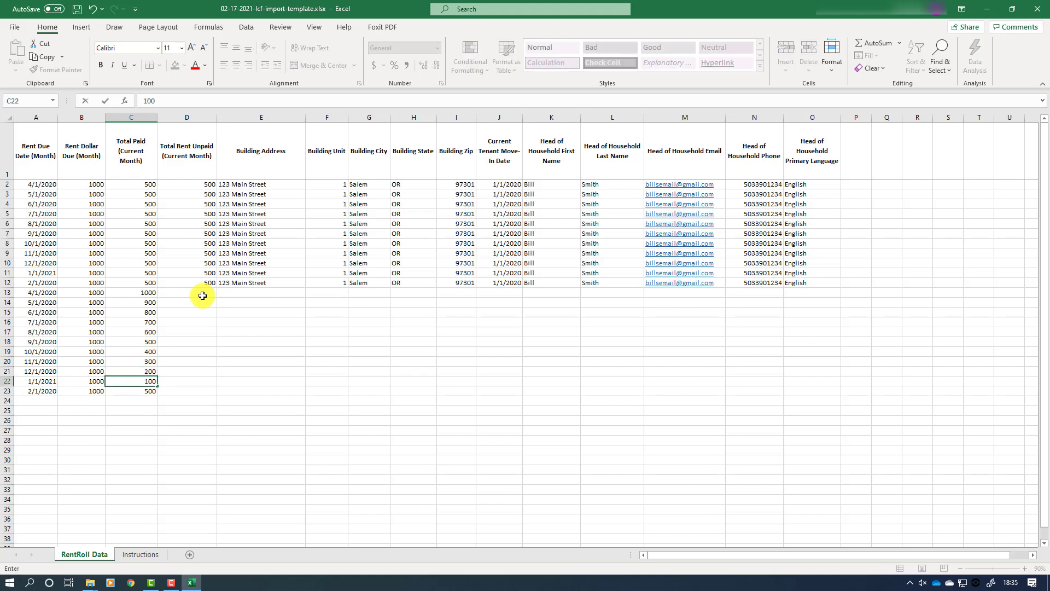
pyautogui.press('Return')
pyautogui.write('0')
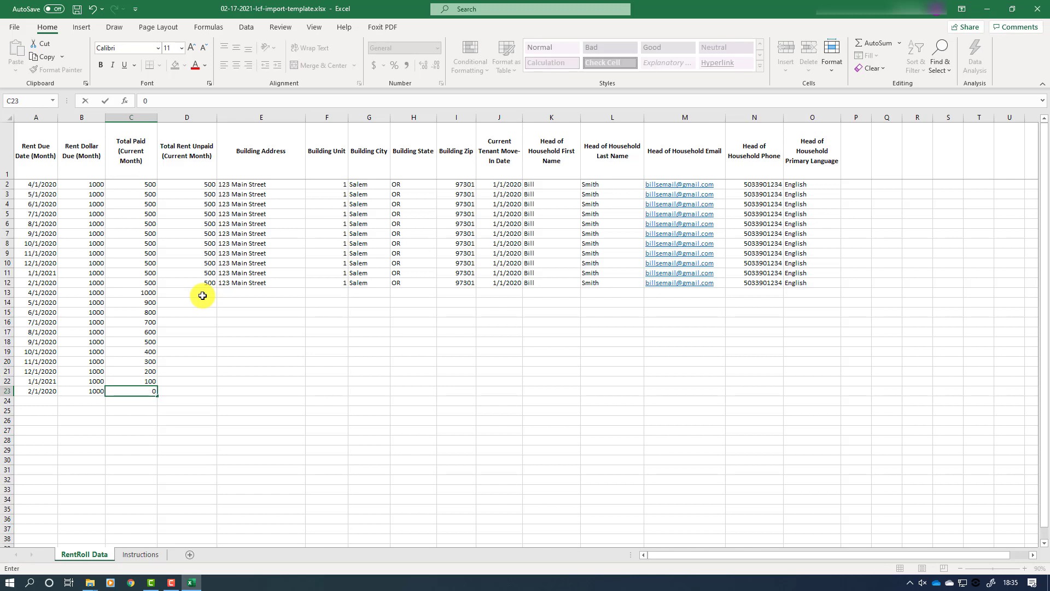
# Step: Enter Total Rent Unpaid 0, 100, 200, 300 and 400 in D13:D17
pyautogui.click(202, 296)
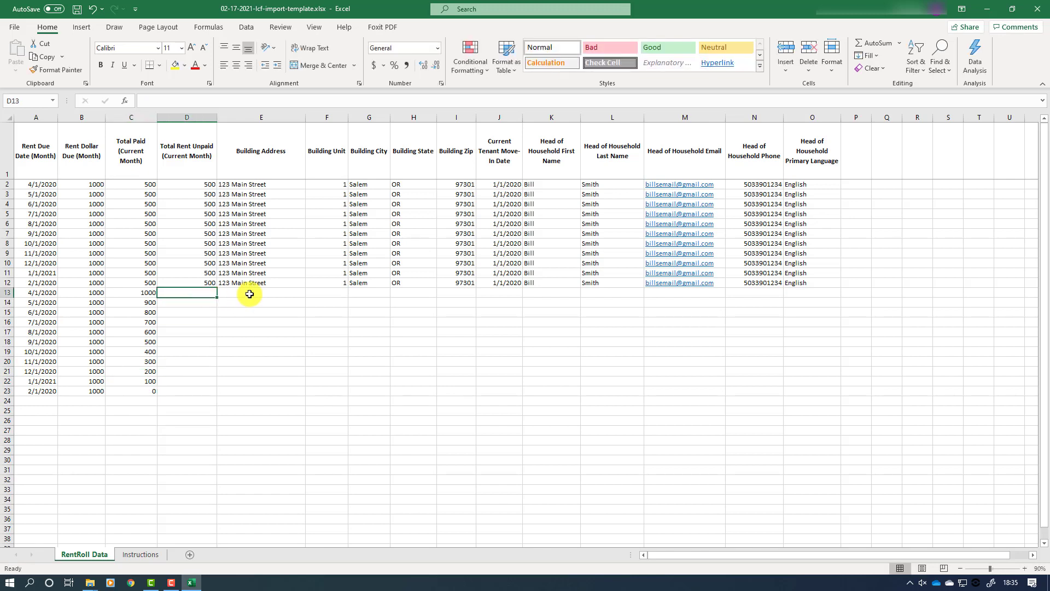
pyautogui.write('0')
pyautogui.press('Return')
pyautogui.write('100')
pyautogui.press('Return')
pyautogui.write('200')
pyautogui.press('Return')
pyautogui.write('300')
pyautogui.press('Return')
pyautogui.write('400')
pyautogui.press('Return')
# Step: Enter Total Rent Unpaid 500, 600, 700, 800, 900 and 1000 in D18:D23
pyautogui.write('500')
pyautogui.press('Return')
pyautogui.write('600')
pyautogui.press('Return')
pyautogui.write('700')
pyautogui.press('Return')
pyautogui.press('Return')
pyautogui.write('800')
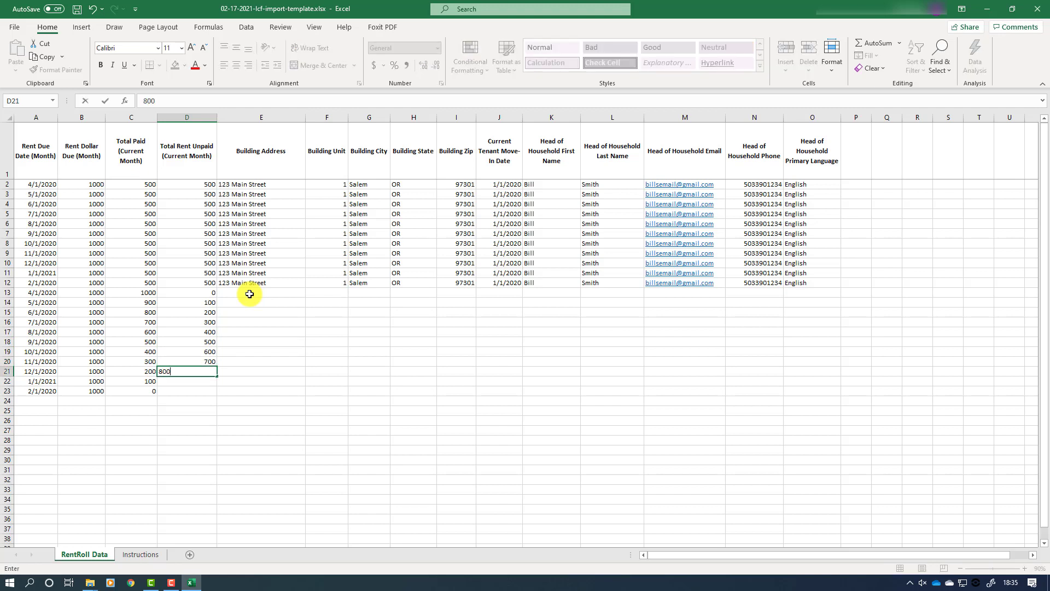
pyautogui.press('Return')
pyautogui.write('900')
pyautogui.press('Return')
pyautogui.write('1000')
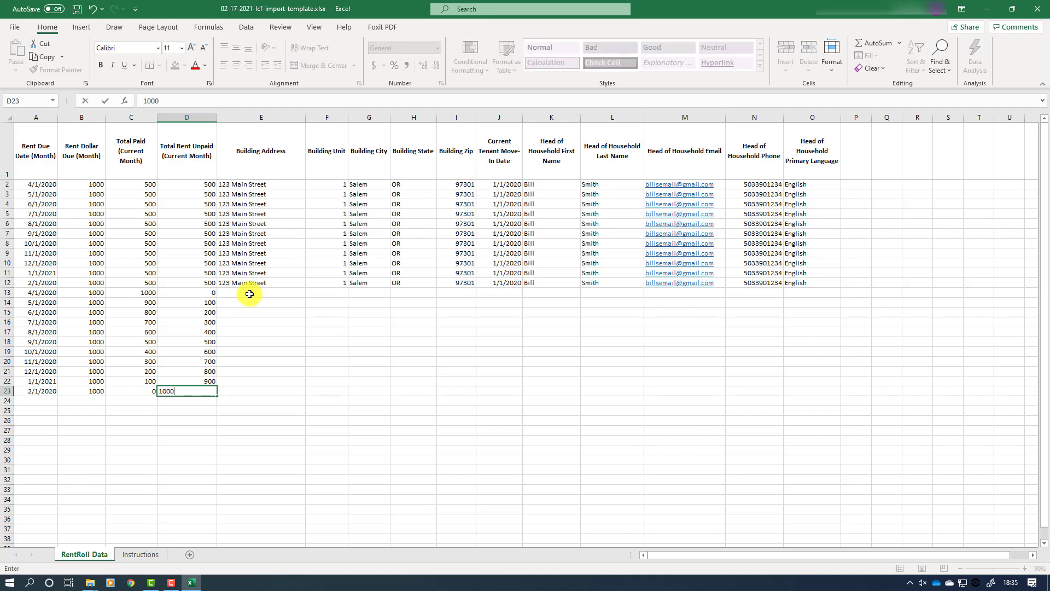
pyautogui.click(250, 294)
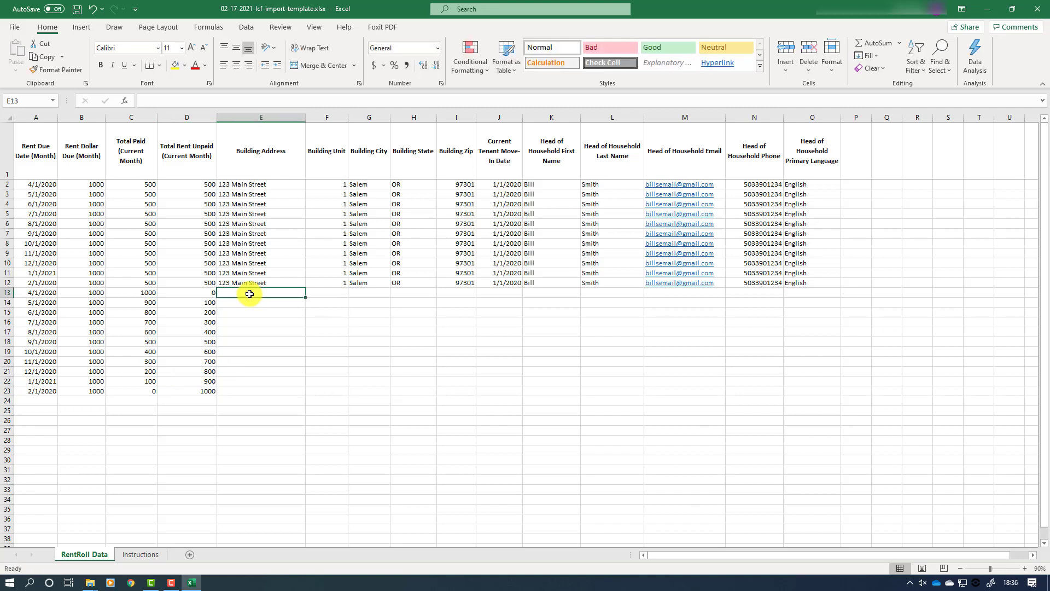